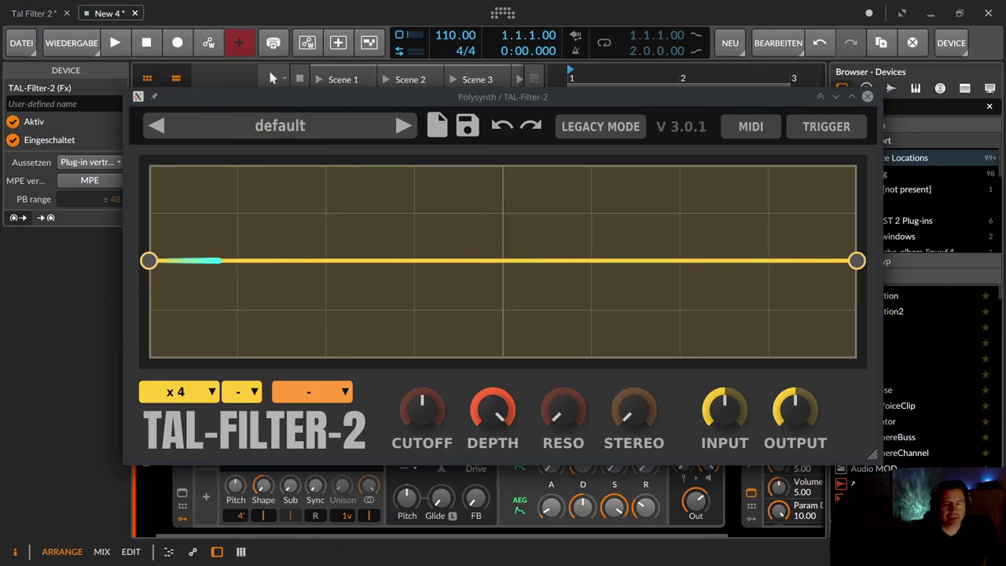
left_click_drag(391, 93, 370, 95)
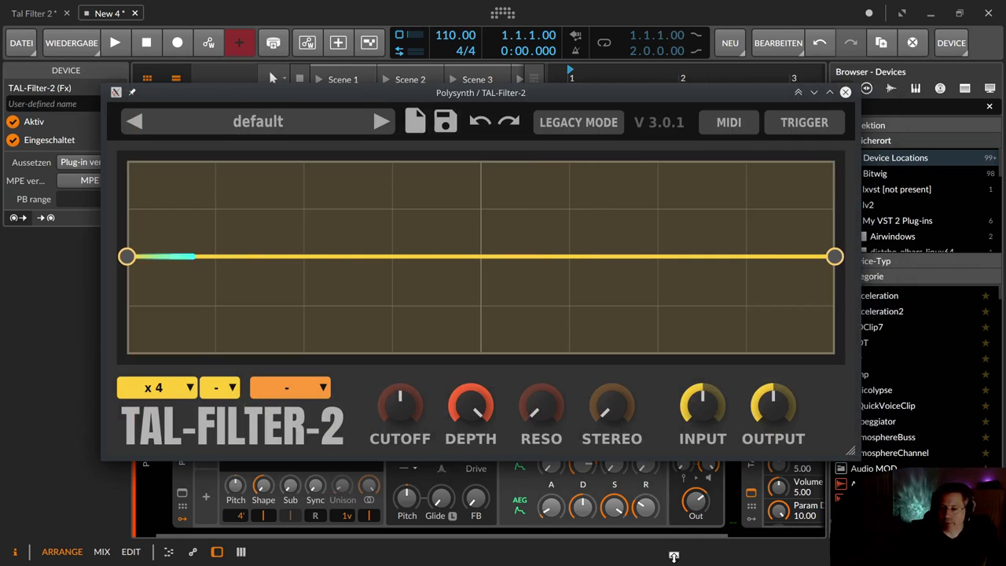
left_click_drag(718, 95, 654, 41)
left_click(753, 456)
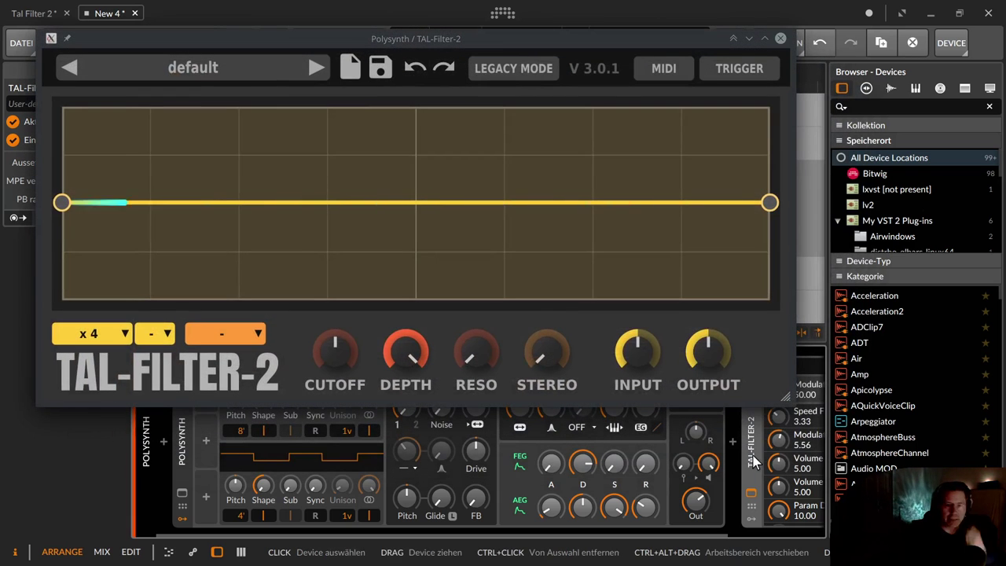
left_click_drag(318, 36, 373, 114)
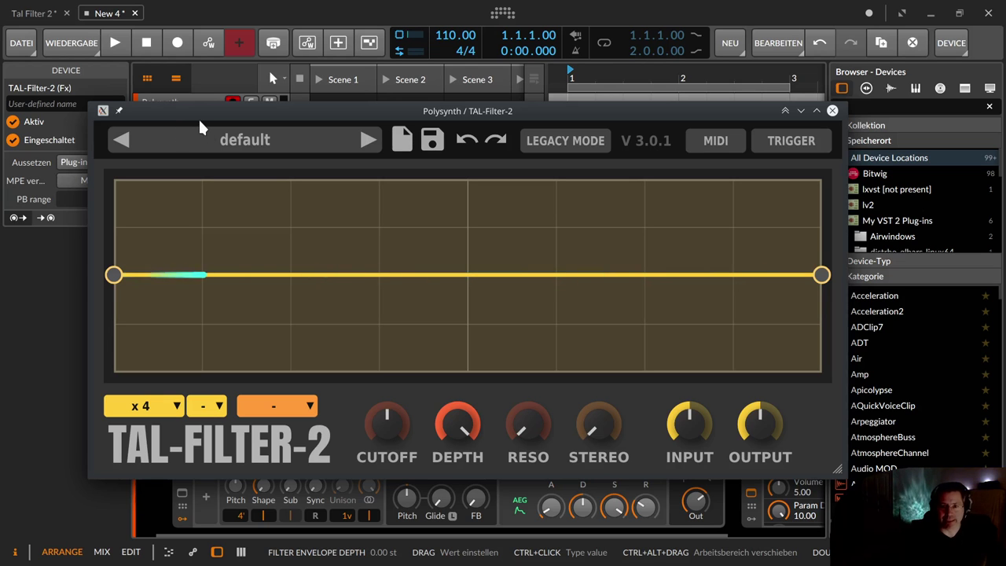
left_click_drag(171, 115, 158, 119)
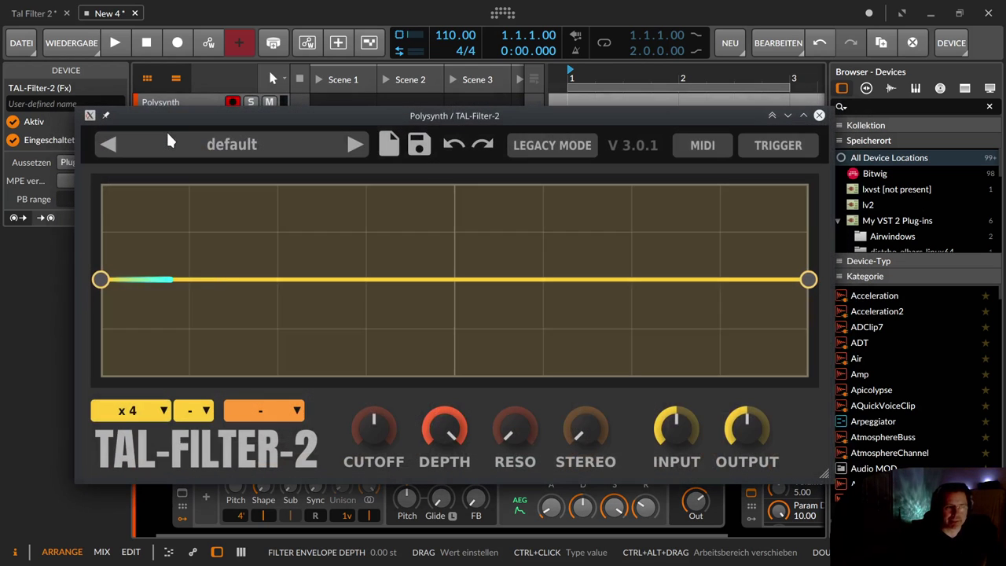
left_click_drag(433, 117, 416, 106)
Step: View the factory FILTER presets in the TAL bank, and remove the stray point added to the curve on closing the list
left_click(182, 137)
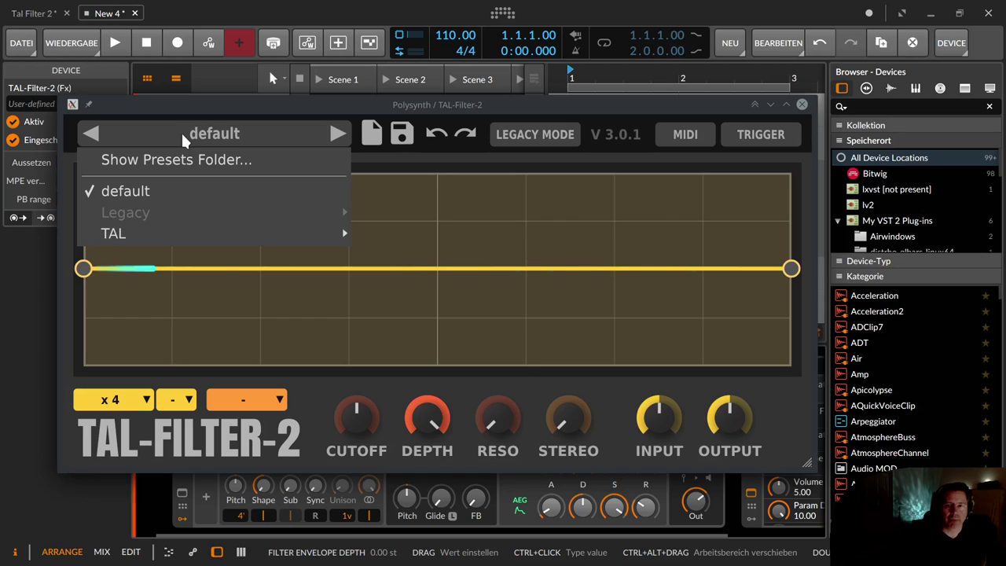
mouse_move(180, 236)
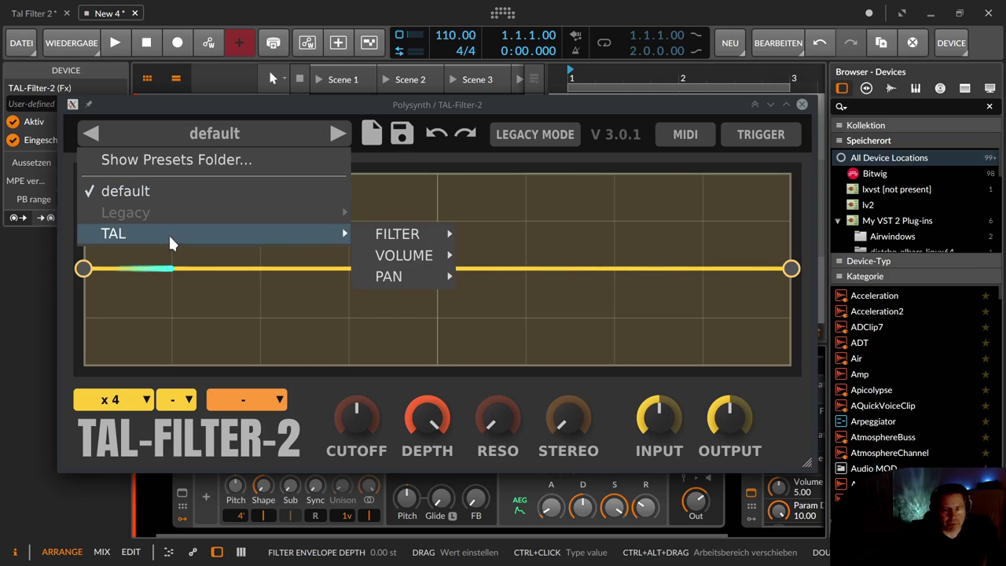
mouse_move(406, 243)
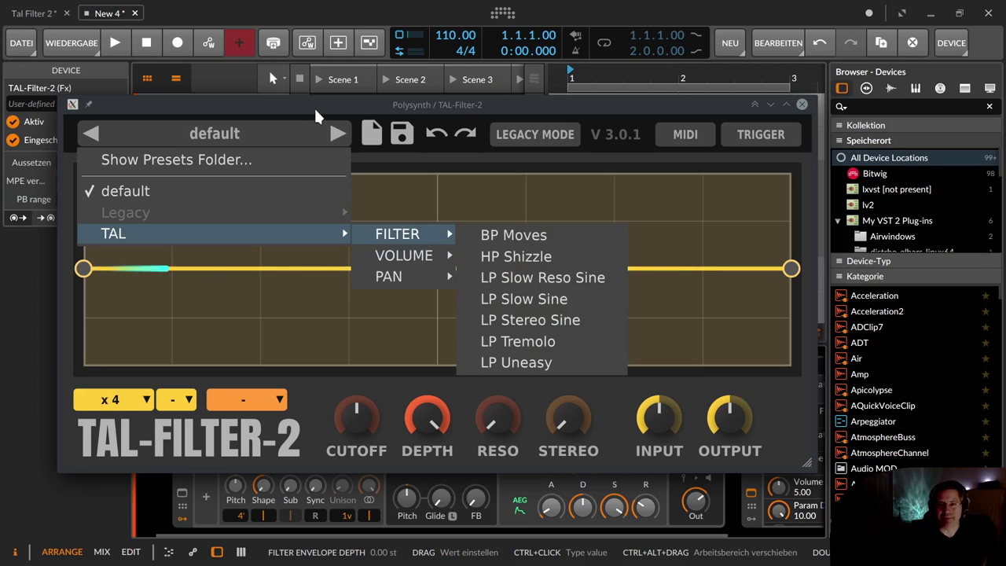
left_click(288, 124)
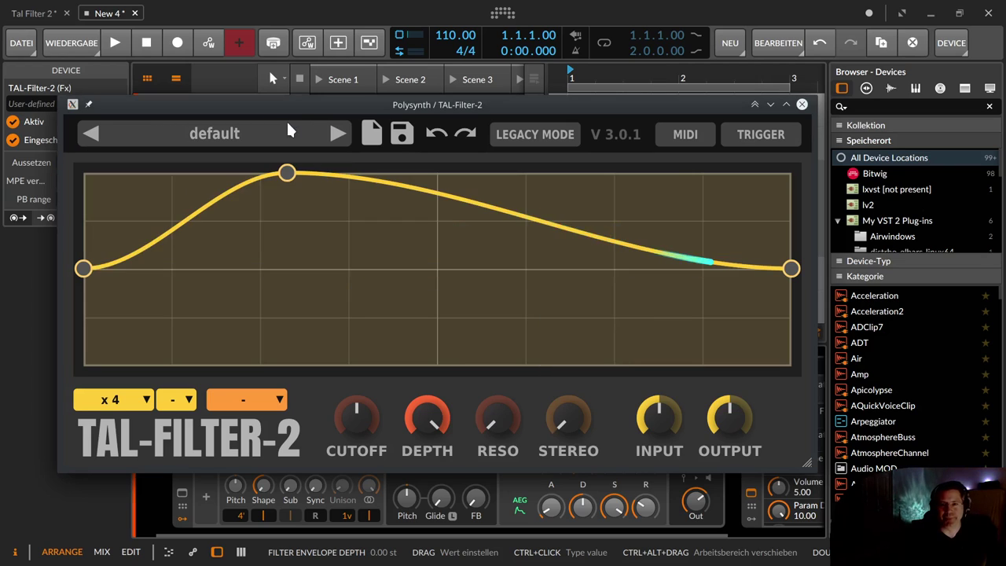
double_click(287, 173)
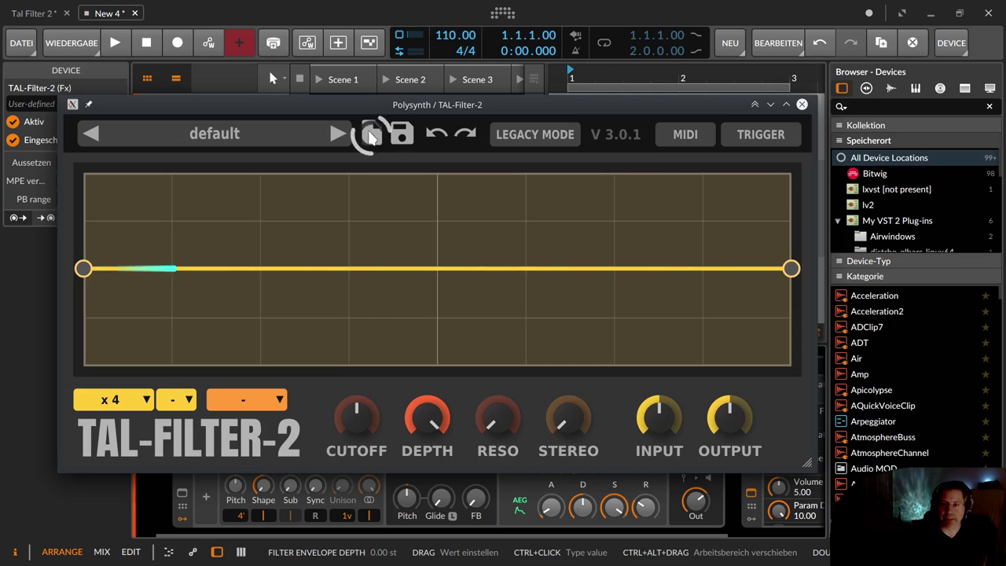
Step: Look through the plugin's full preset browser with its banks and categories, and close it without loading a preset
left_click(372, 135)
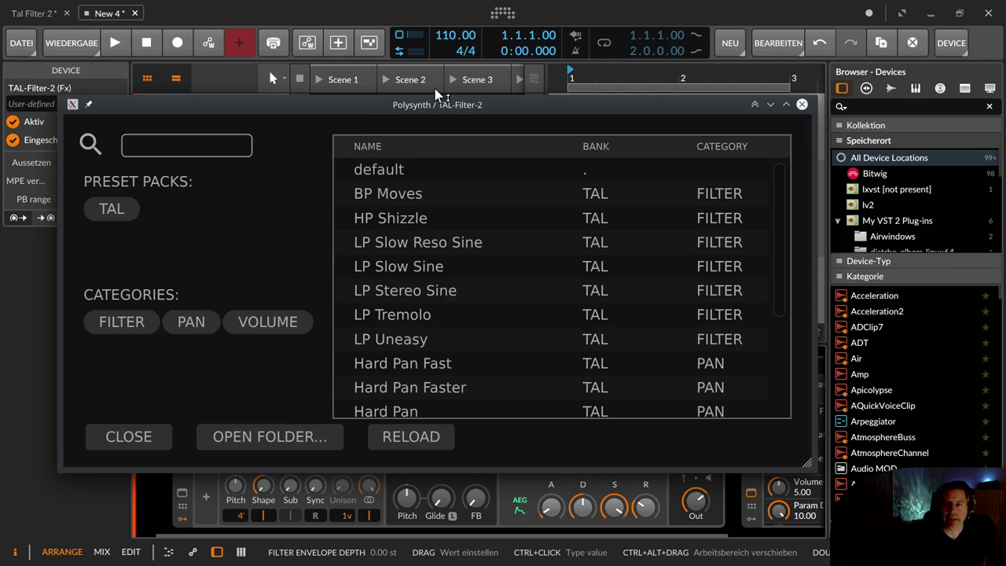
left_click_drag(585, 110, 582, 120)
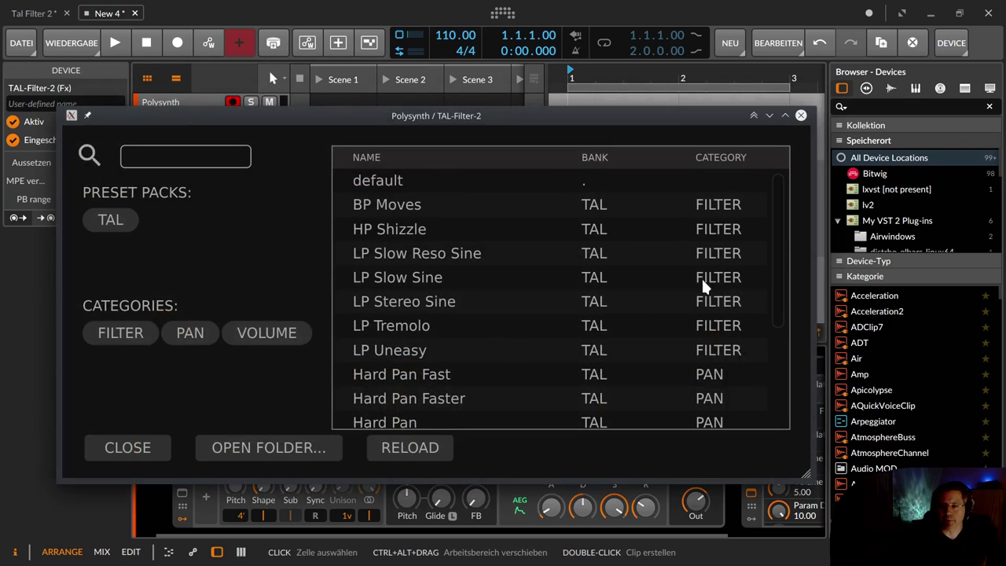
left_click_drag(778, 222, 762, 185)
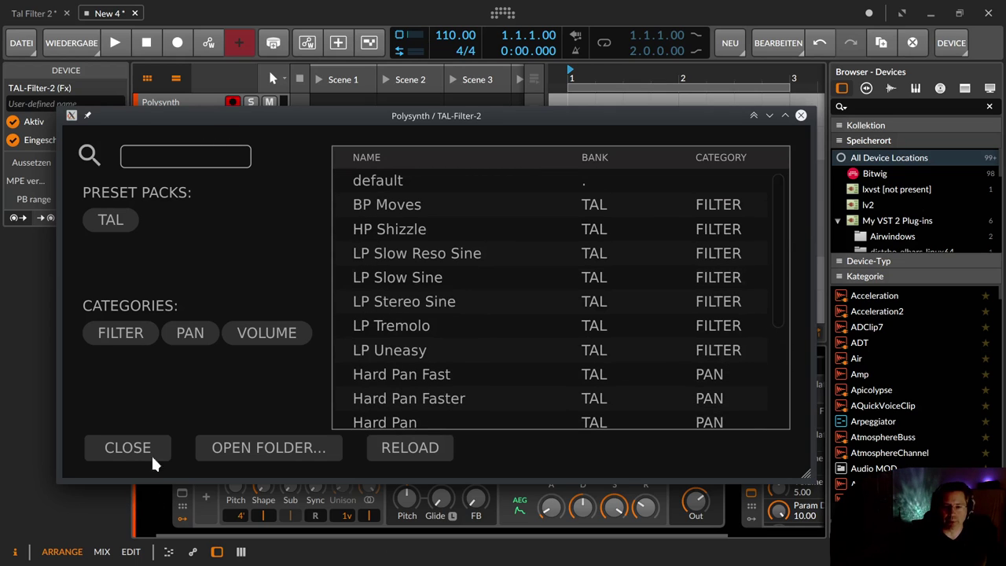
left_click(127, 448)
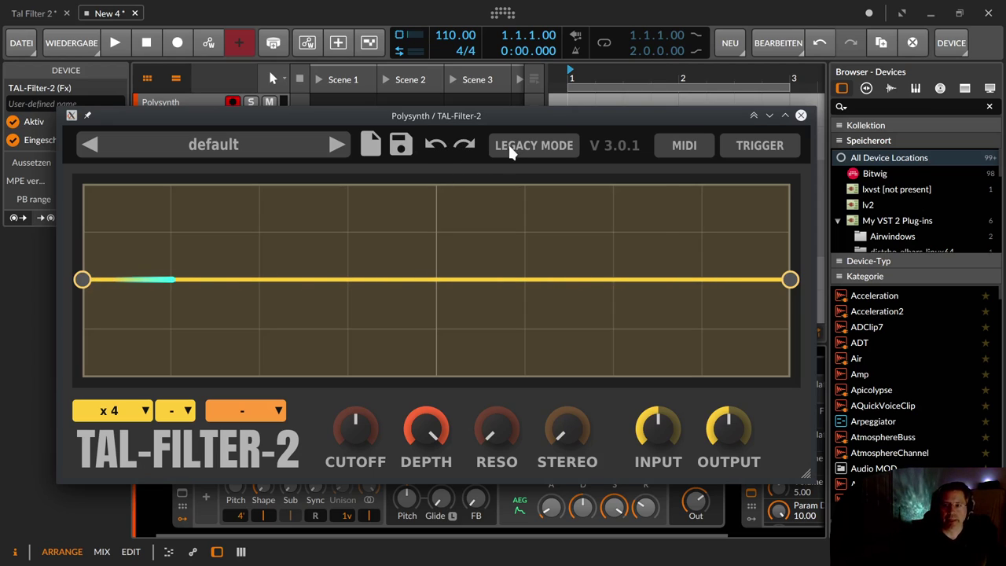
Step: Switch legacy mode on and back off, and enable MIDI mode for the filter plugin
left_click(554, 147)
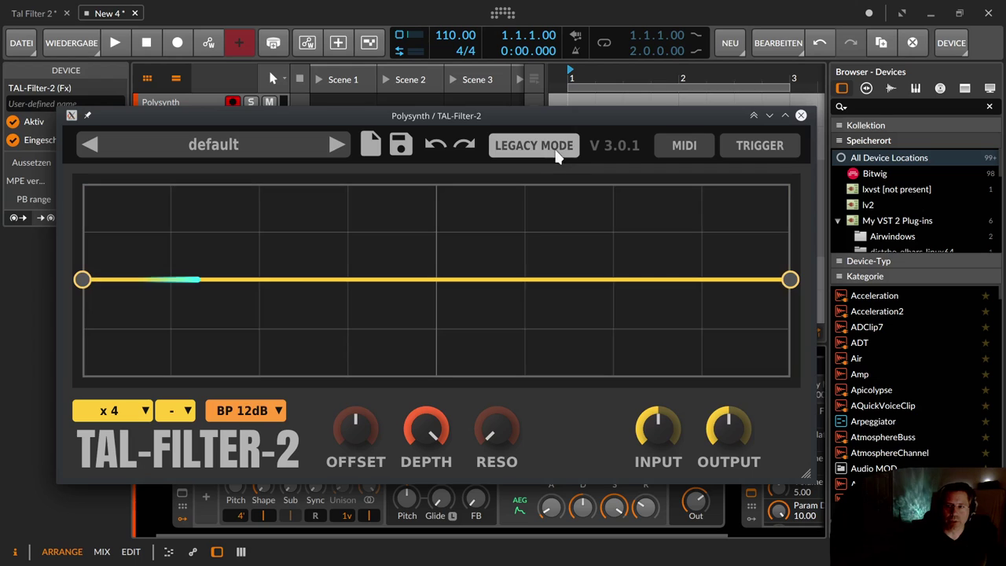
left_click(555, 147)
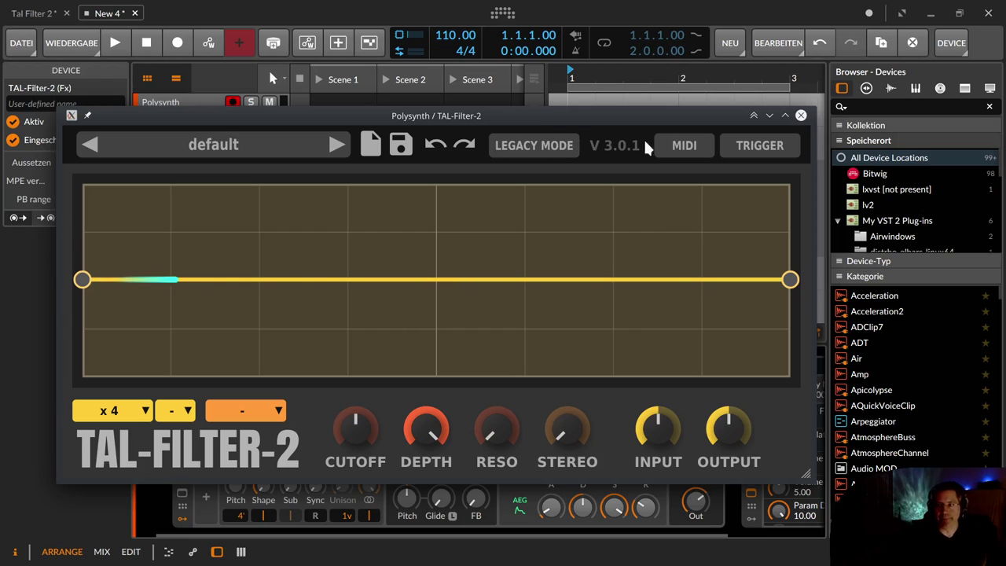
left_click(666, 145)
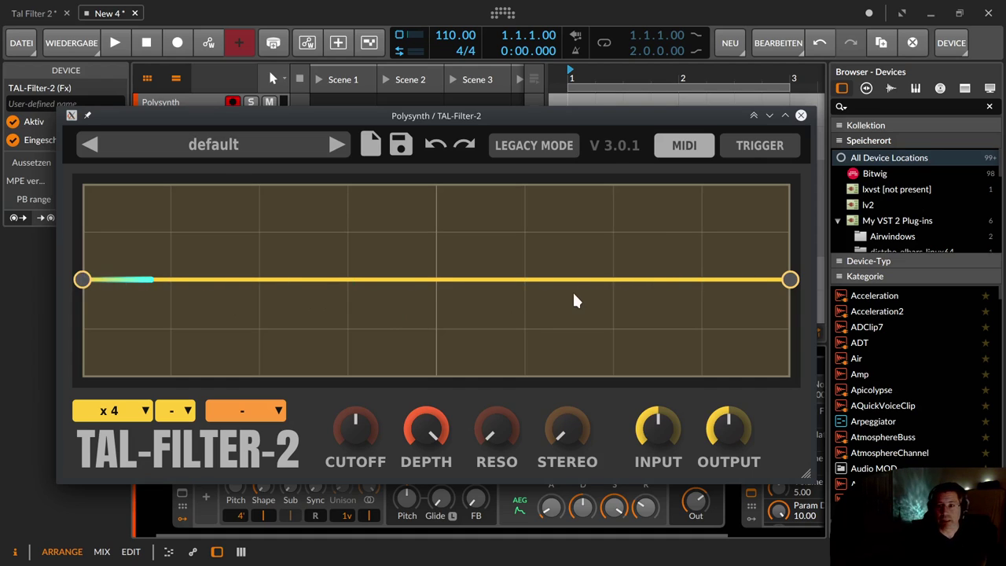
left_click_drag(548, 115, 550, 127)
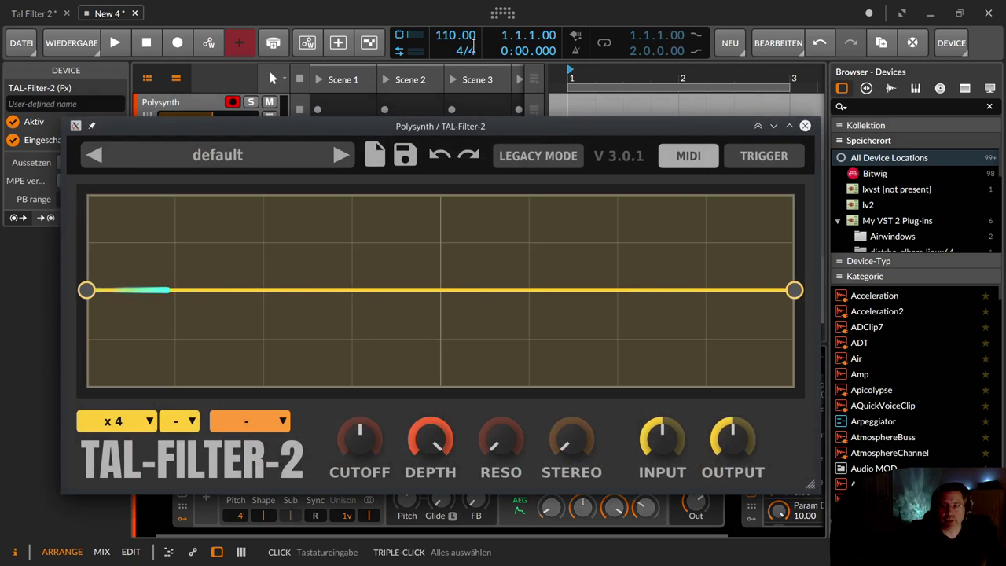
left_click(779, 155)
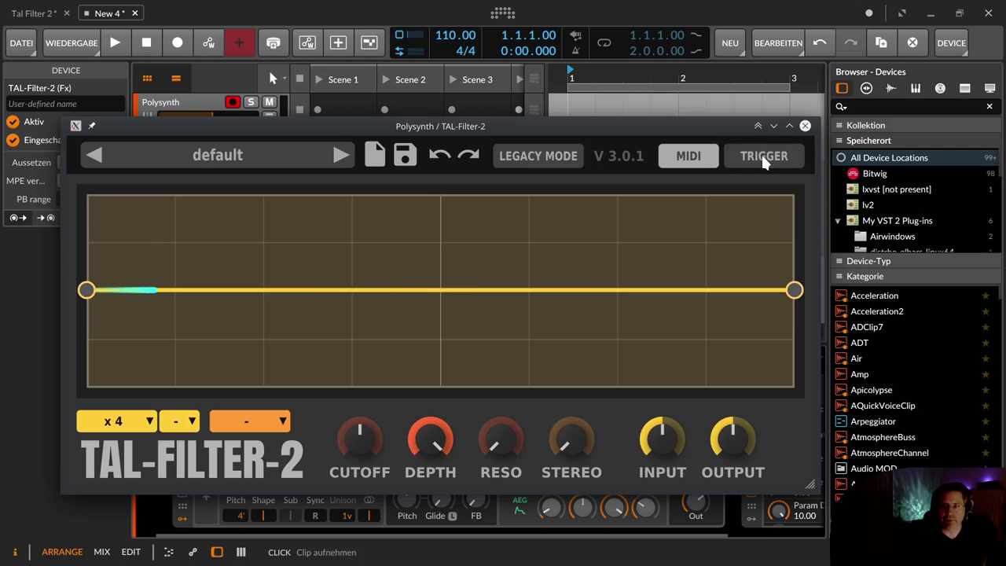
left_click_drag(559, 136, 548, 103)
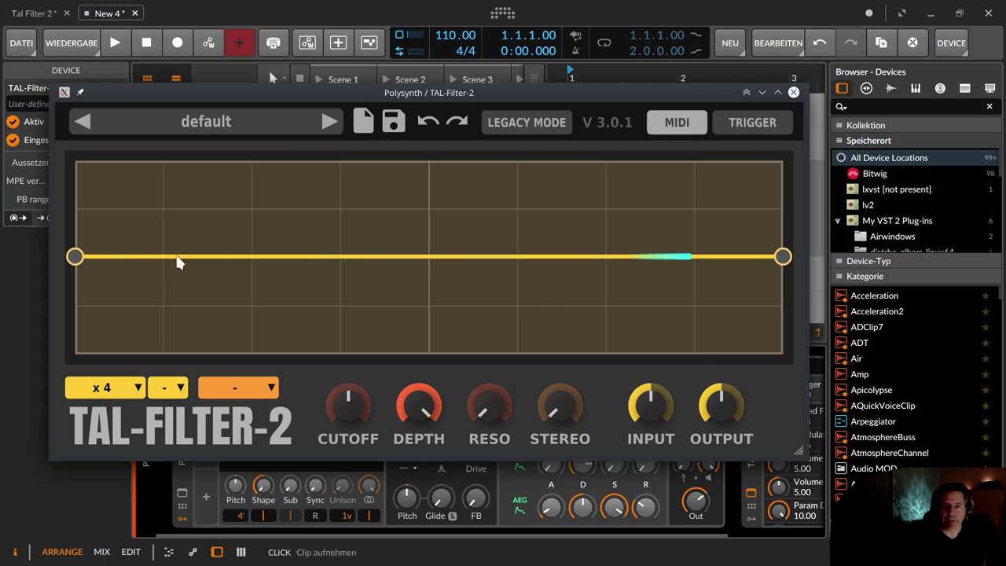
Step: Shape the flat curve with an early peak, a dip and a peak past the middle, bending the last peak's incoming tangent
left_click_drag(76, 258, 156, 263)
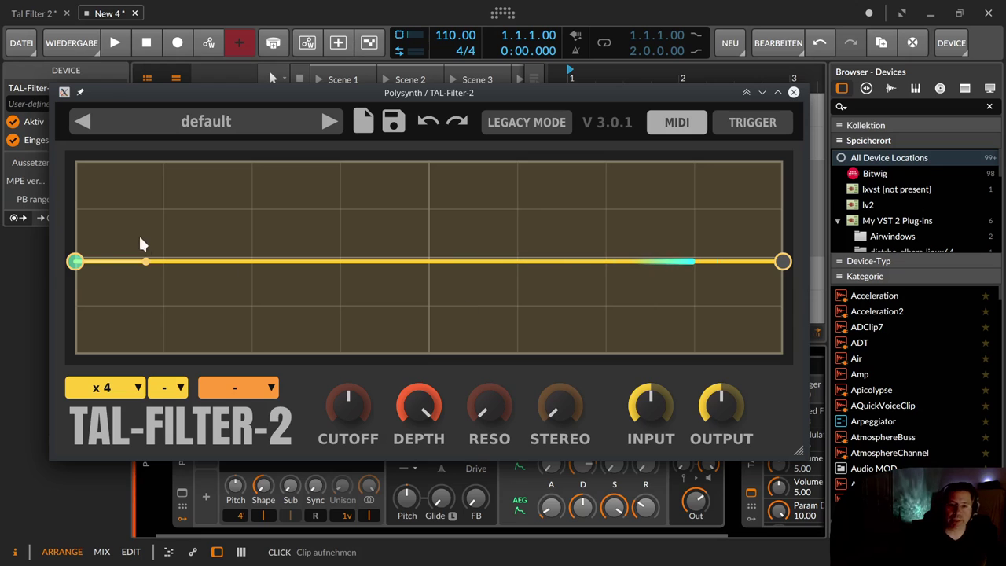
left_click_drag(74, 265, 74, 262)
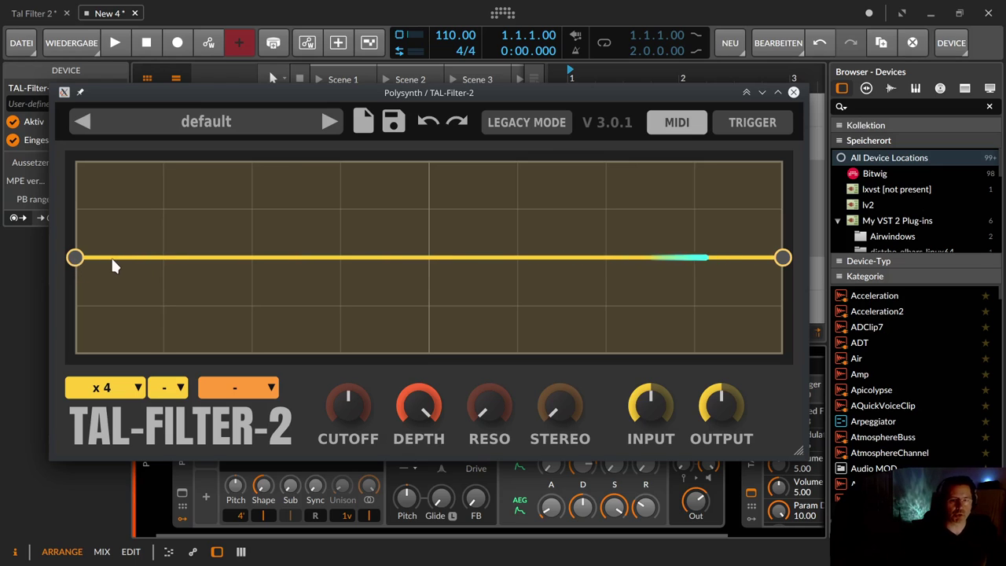
left_click_drag(108, 257, 142, 207)
left_click_drag(258, 209, 192, 292)
left_click_drag(413, 281, 476, 199)
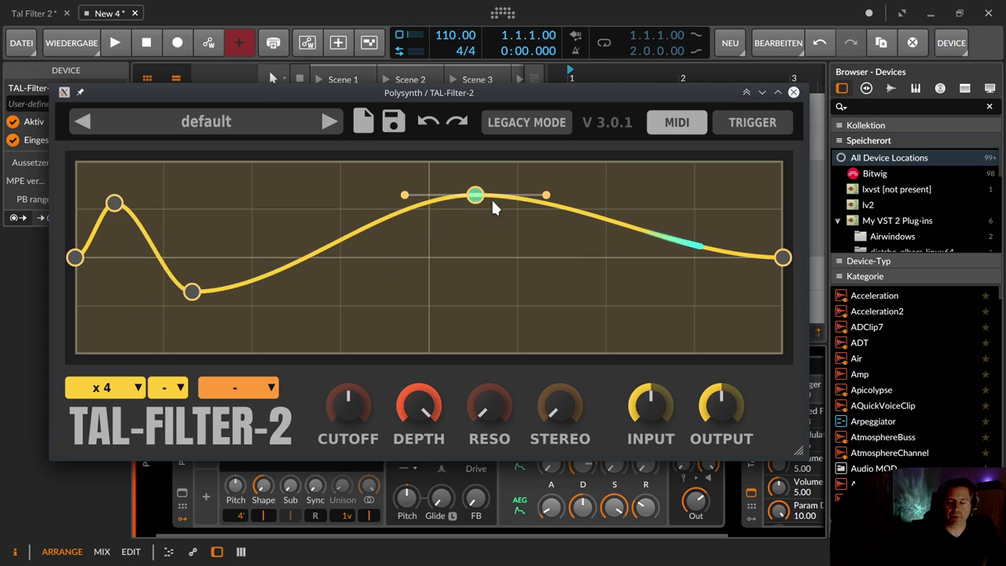
left_click_drag(402, 196, 269, 186)
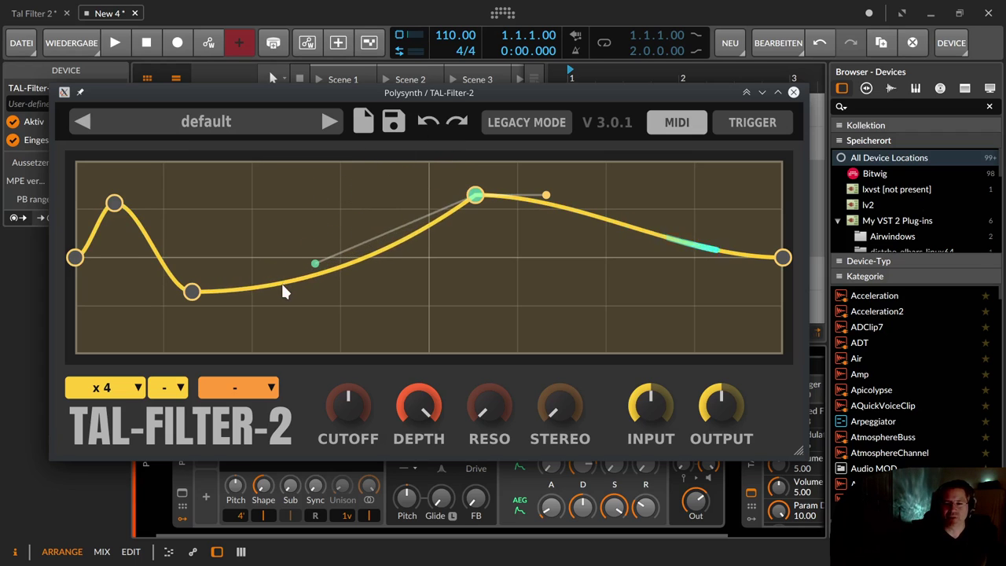
Step: Add three curve points after the first dip: one at maximum, one at minimum and another at maximum
double_click(267, 216)
left_click_drag(267, 216, 196, 160)
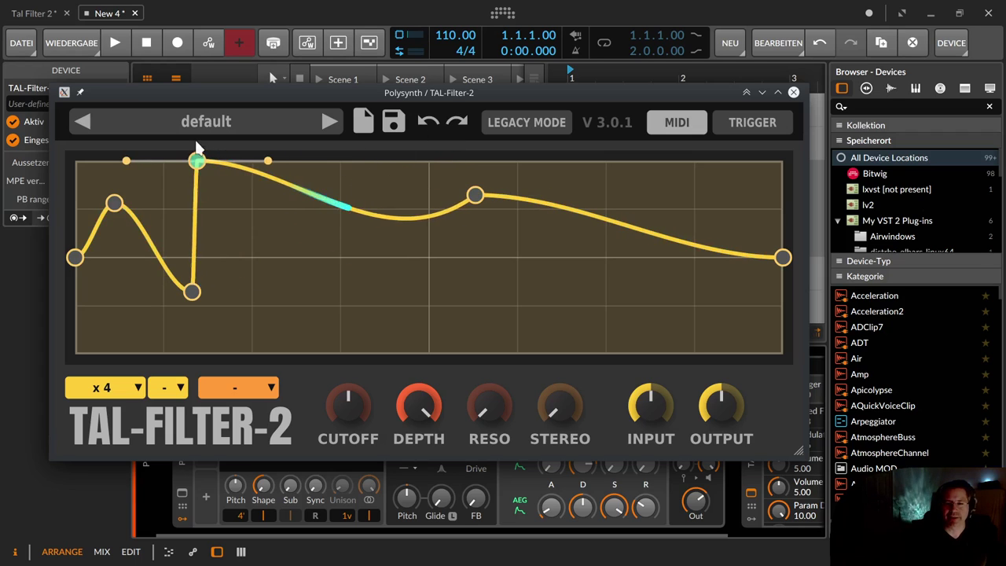
double_click(315, 197)
left_click_drag(315, 196, 248, 354)
double_click(356, 304)
left_click_drag(355, 304, 272, 162)
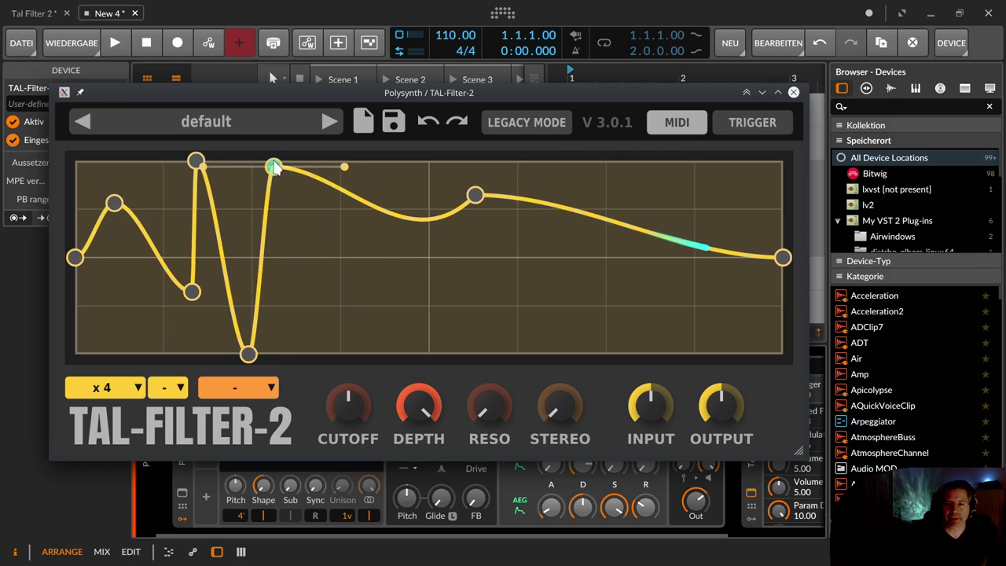
Step: Add a minimum point before the curve's centre and a maximum point just ahead of it, forming a flat plateau
double_click(383, 211)
left_click_drag(383, 211, 344, 362)
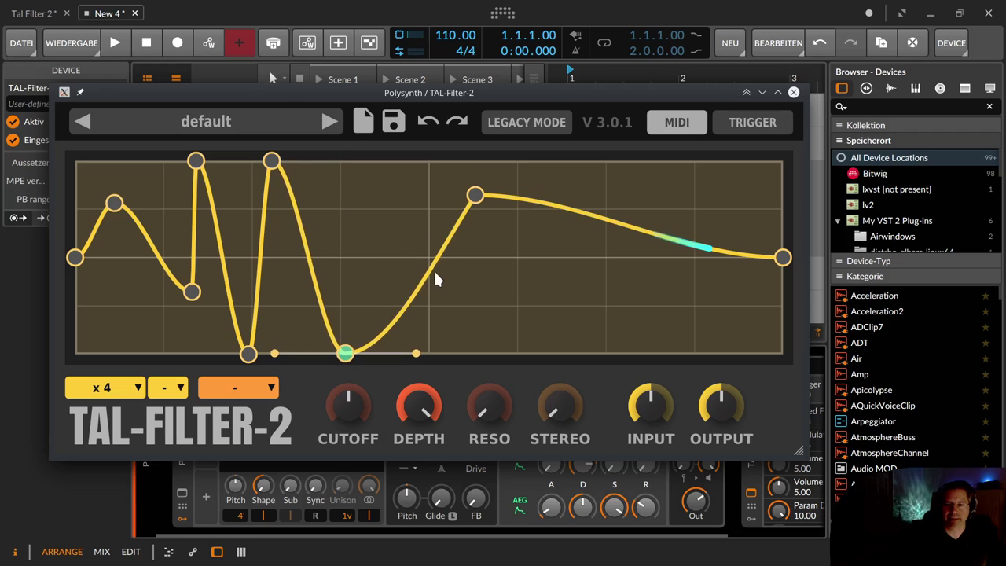
double_click(419, 267)
left_click_drag(419, 268, 326, 161)
Step: Add a low point after the peak past the centre and a high point just before the centre
double_click(514, 196)
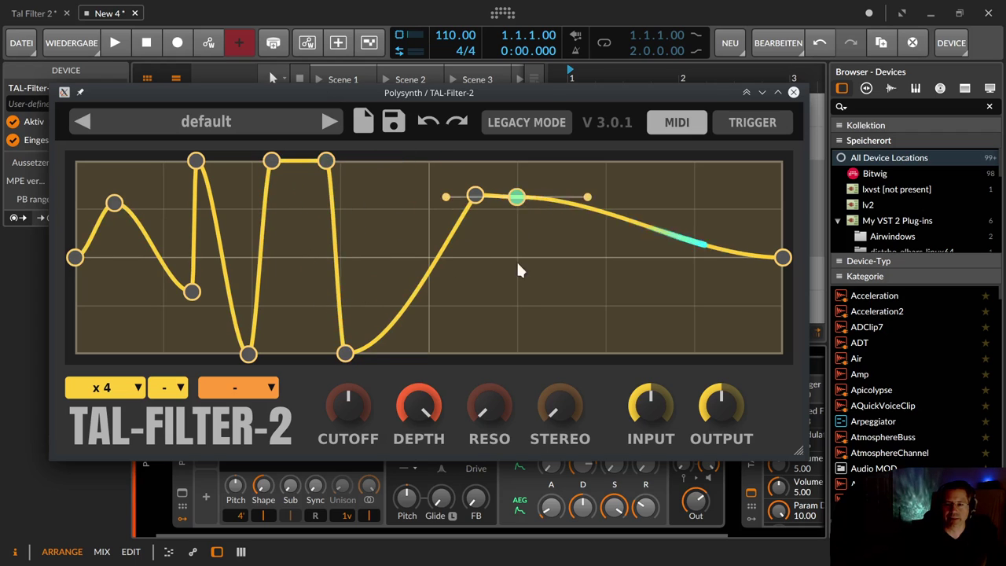
left_click_drag(514, 196, 528, 323)
double_click(425, 280)
left_click_drag(426, 280, 386, 180)
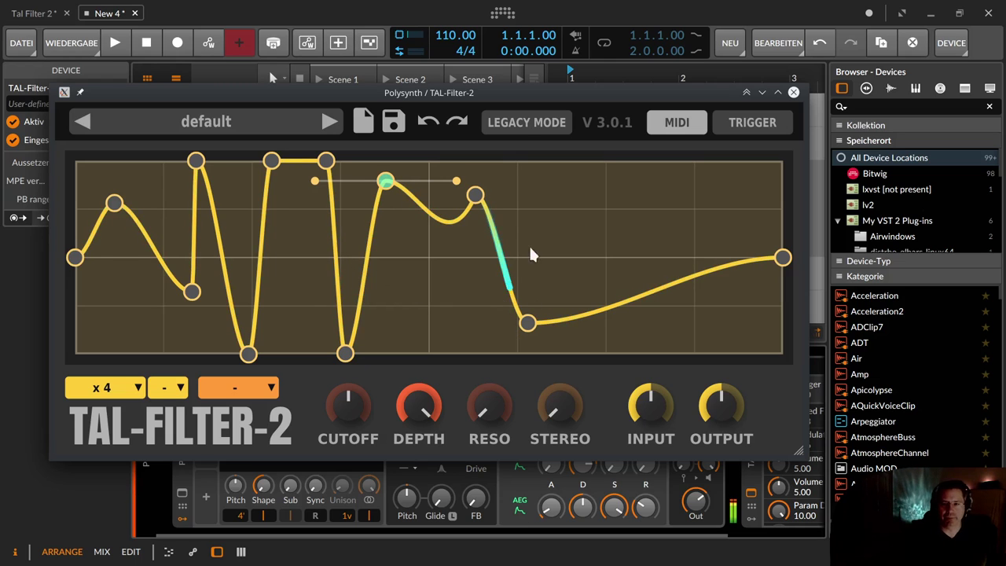
Step: Delete both peaks around the curve's centre, leaving the low points on either side of them
left_click(475, 196)
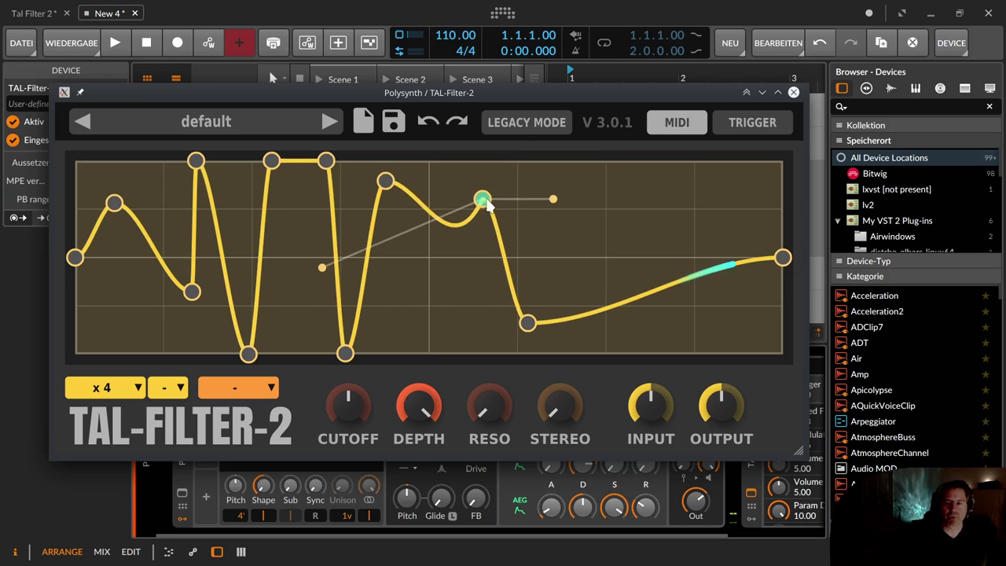
double_click(476, 197)
left_click_drag(384, 181, 448, 173)
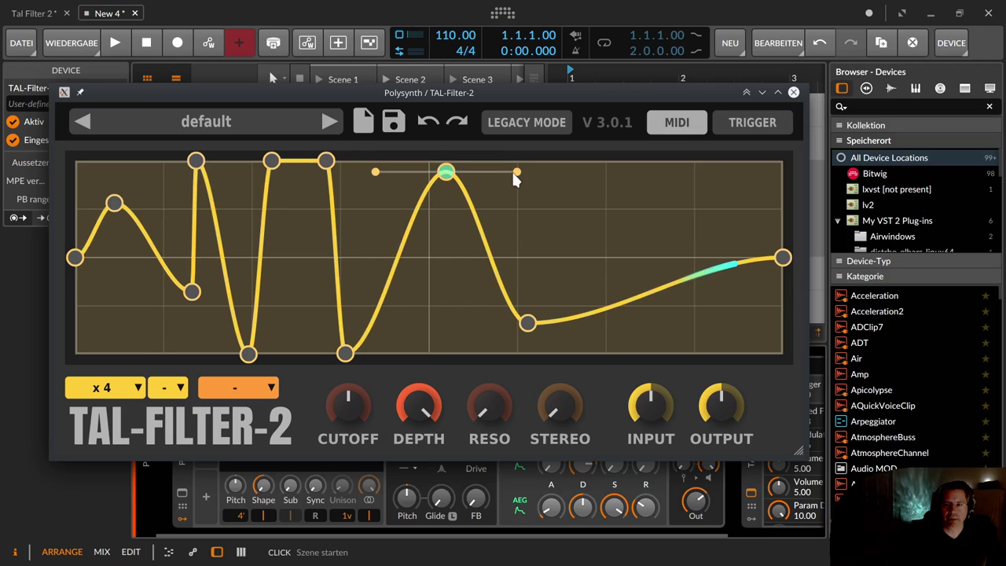
double_click(444, 172)
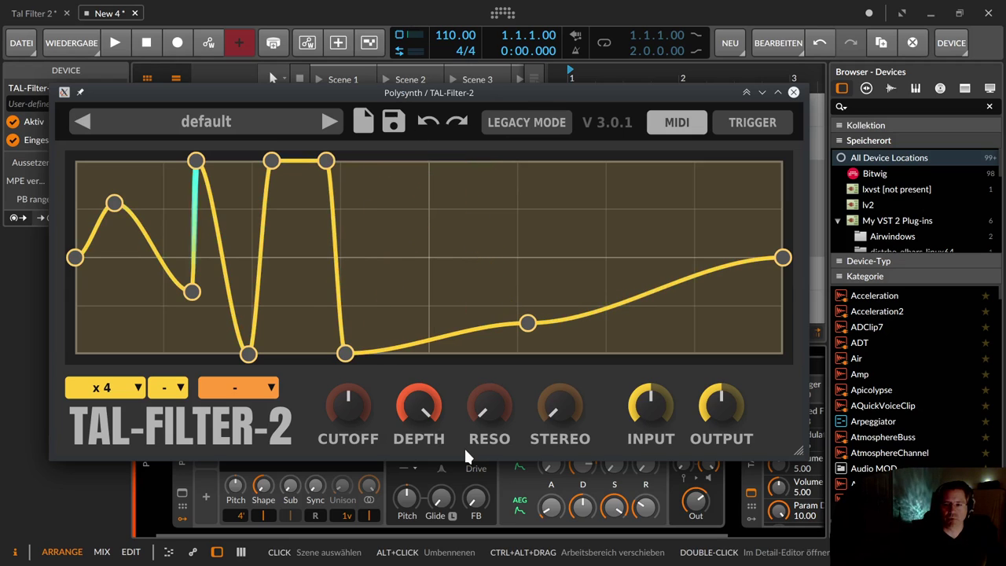
Step: Add a maximum-height point at the curve's centre and delete the low point following it
double_click(442, 337)
left_click_drag(442, 337, 431, 159)
left_click_drag(530, 326, 531, 336)
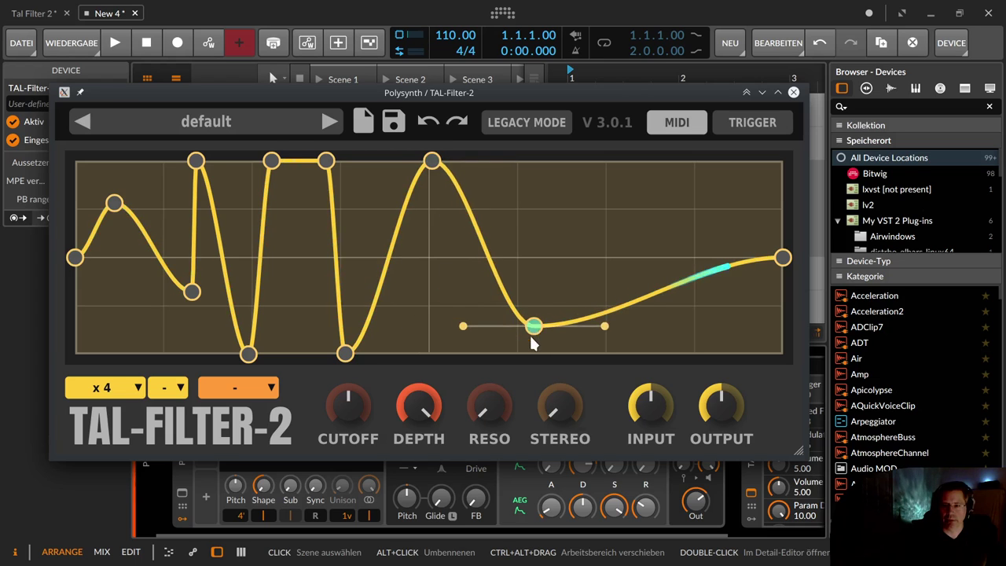
double_click(533, 339)
Step: Lower the central peak to just above the midline, and add one raised point before it and another in the last quarter
left_click(432, 160)
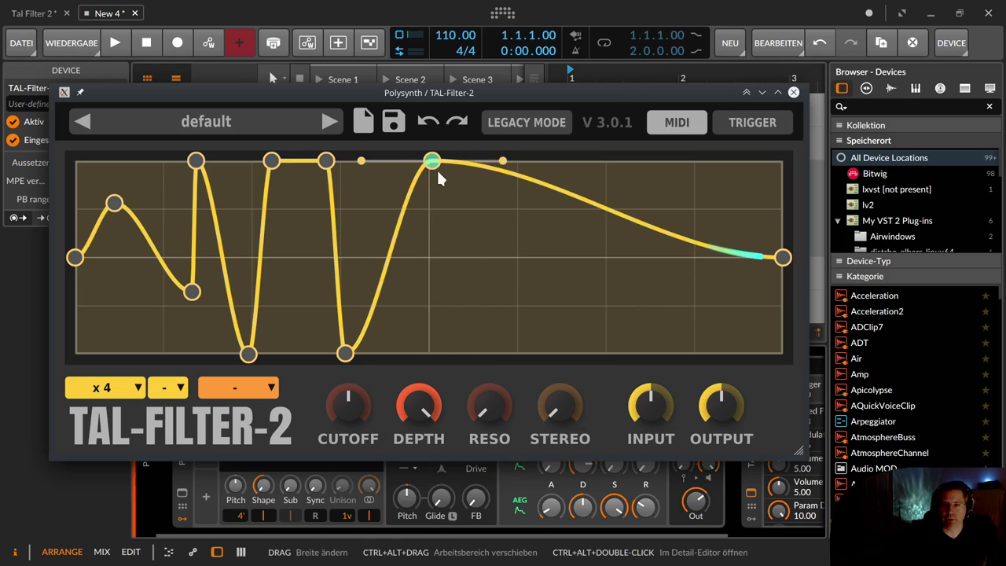
left_click_drag(434, 162, 450, 247)
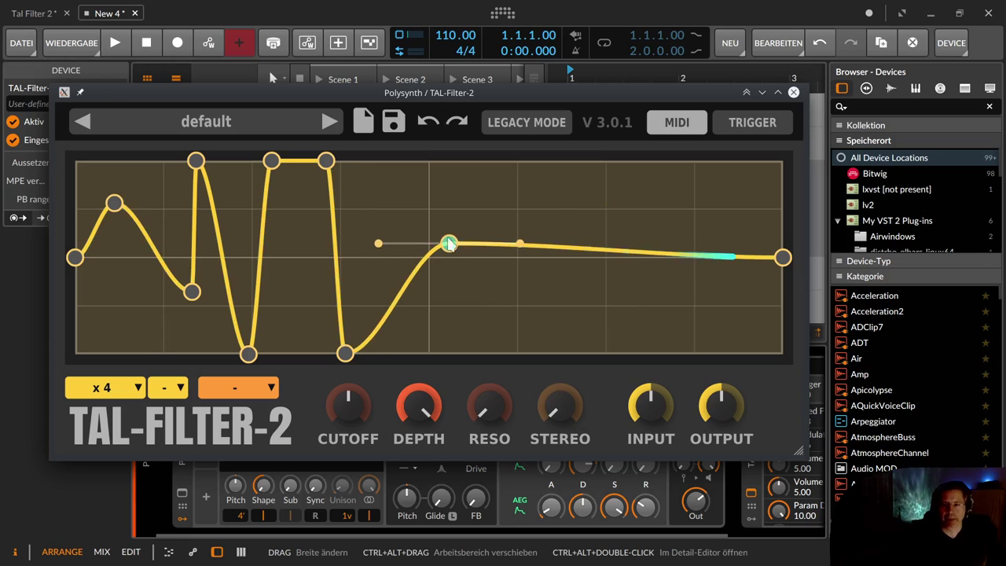
double_click(420, 204)
left_click_drag(420, 203, 413, 196)
double_click(642, 208)
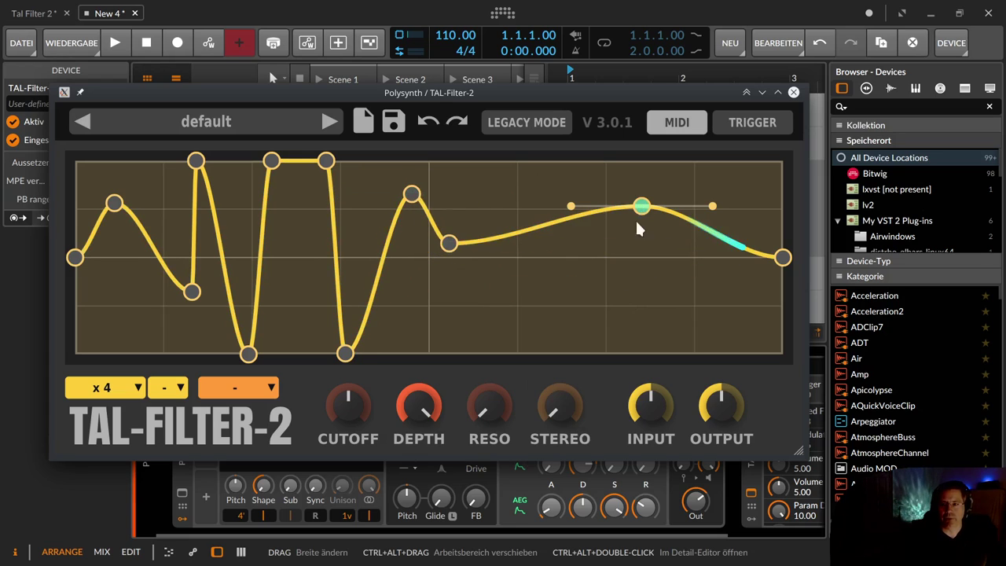
Step: Add low points about two-thirds along the curve and near its end, plus a high point just before the first low one
double_click(545, 316)
double_click(724, 301)
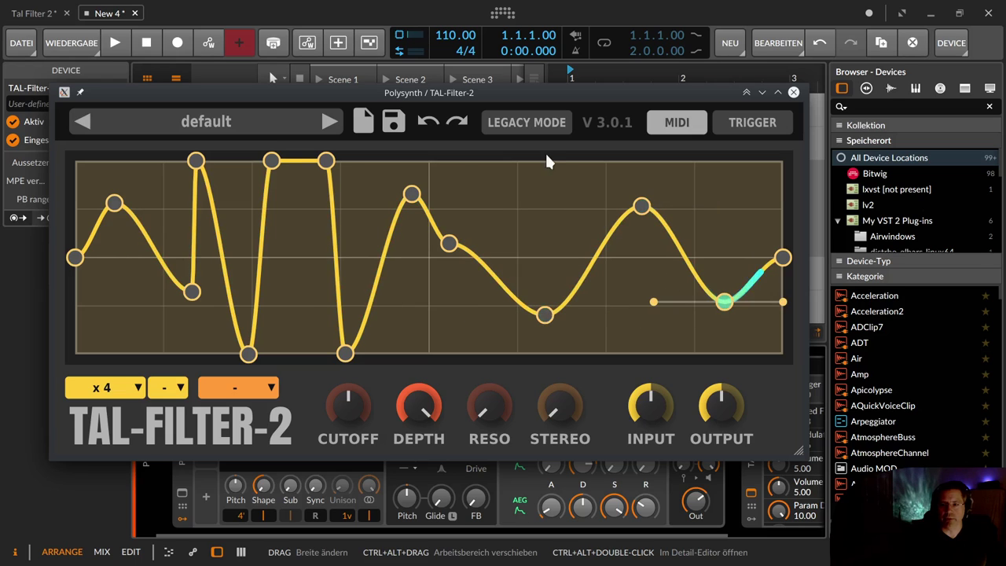
double_click(535, 180)
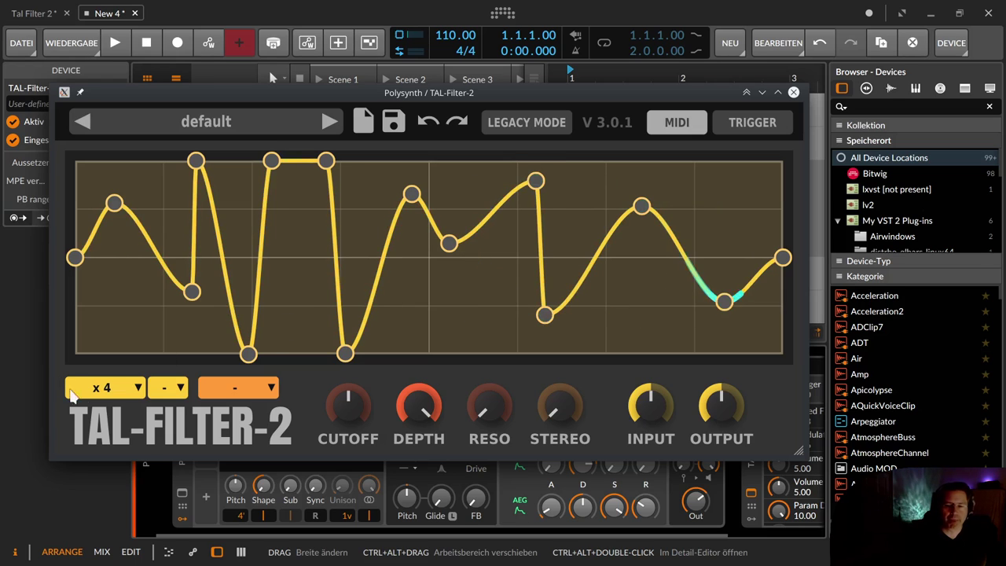
Step: Examine the available speed multipliers, the D and T timing options, and the modulation target types, leaving all settings as they are
left_click(107, 397)
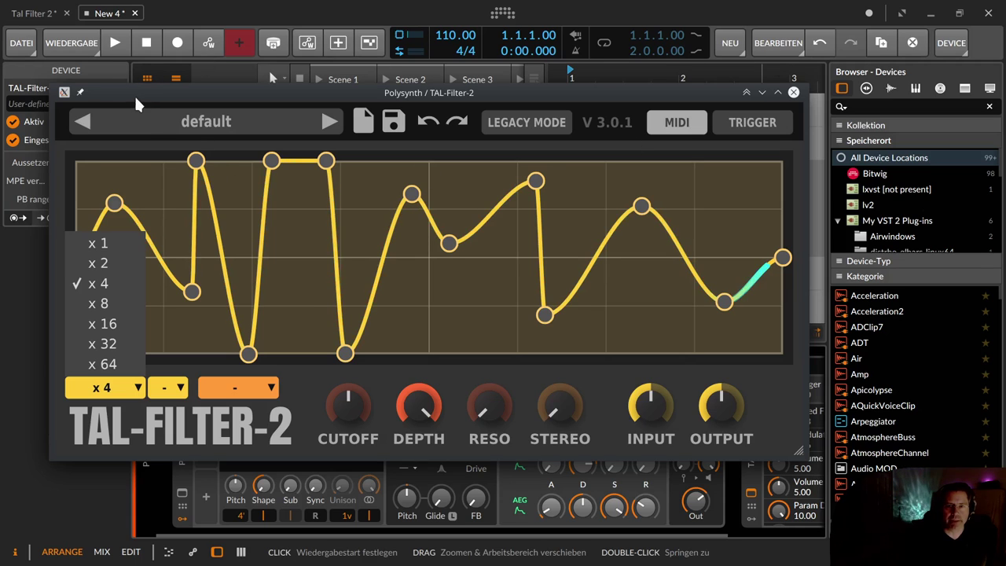
left_click(32, 398)
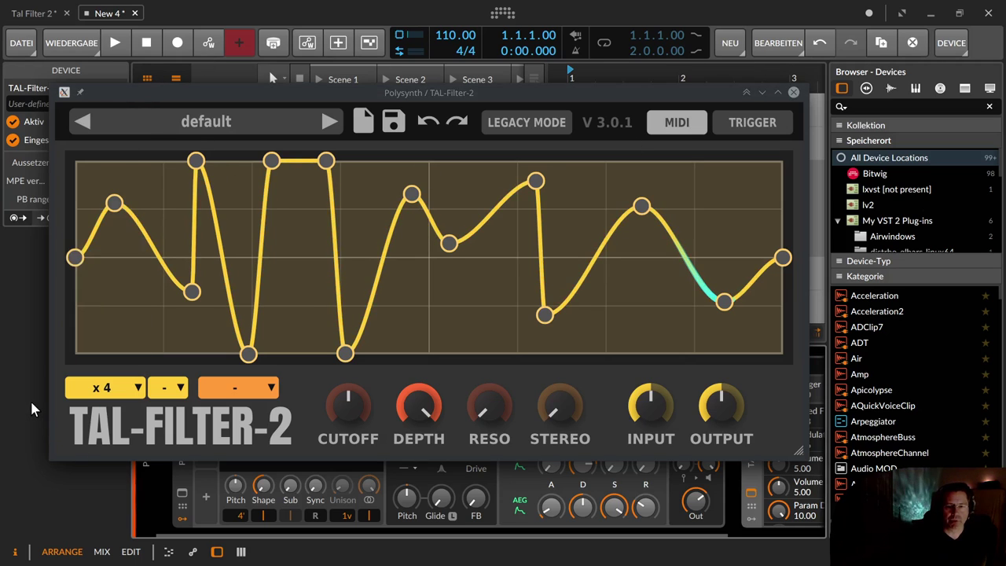
left_click(71, 393)
left_click(44, 398)
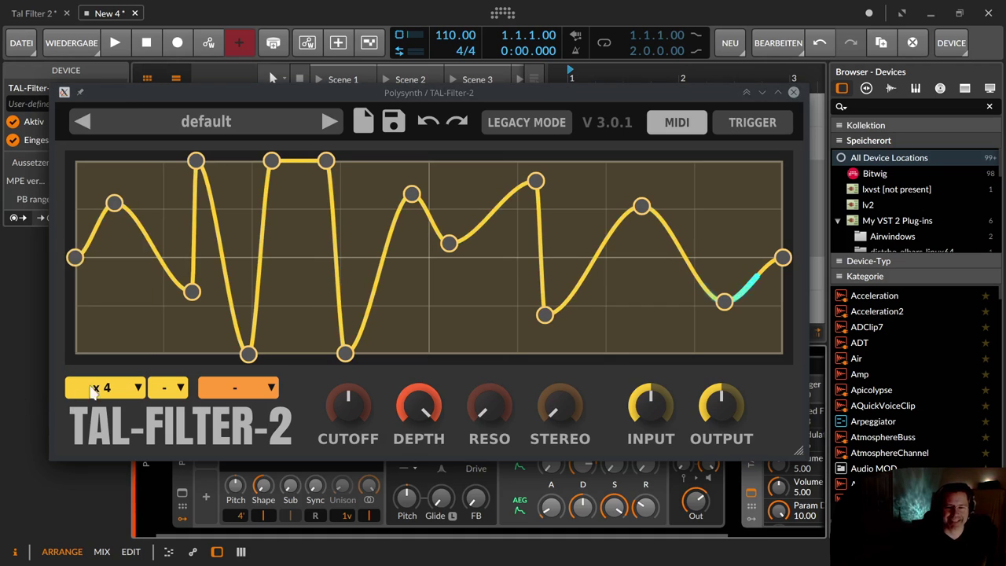
left_click(179, 391)
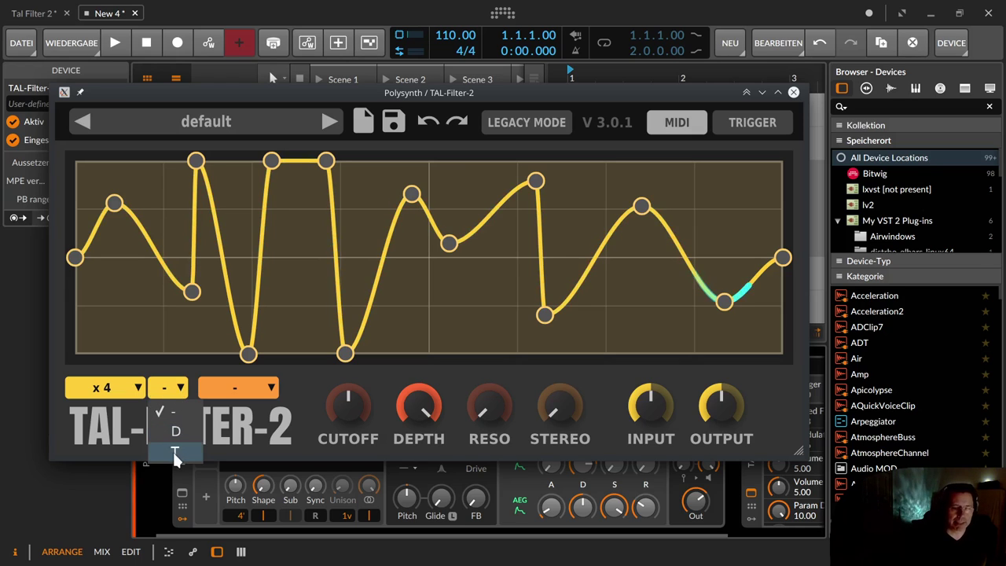
left_click(63, 342)
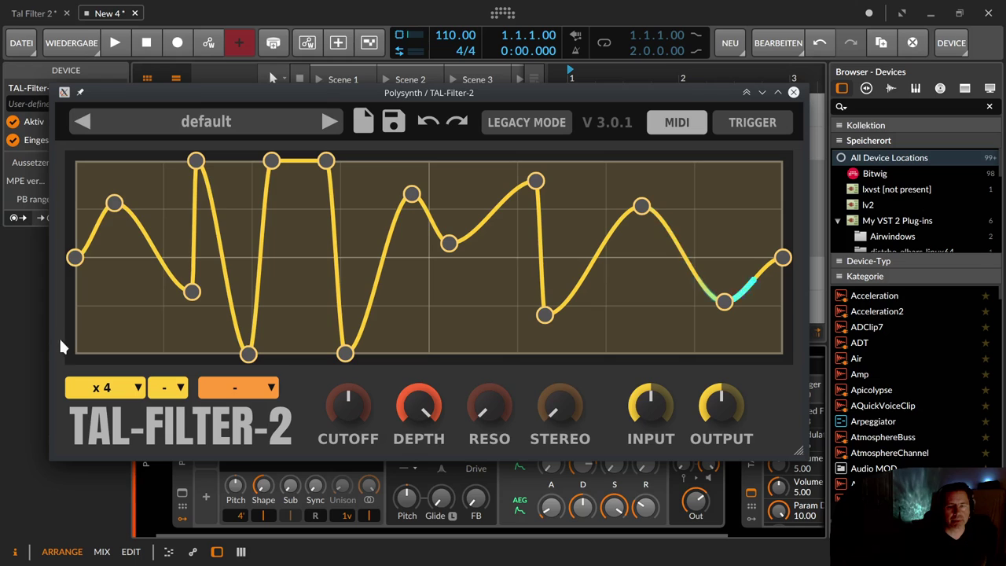
left_click(271, 390)
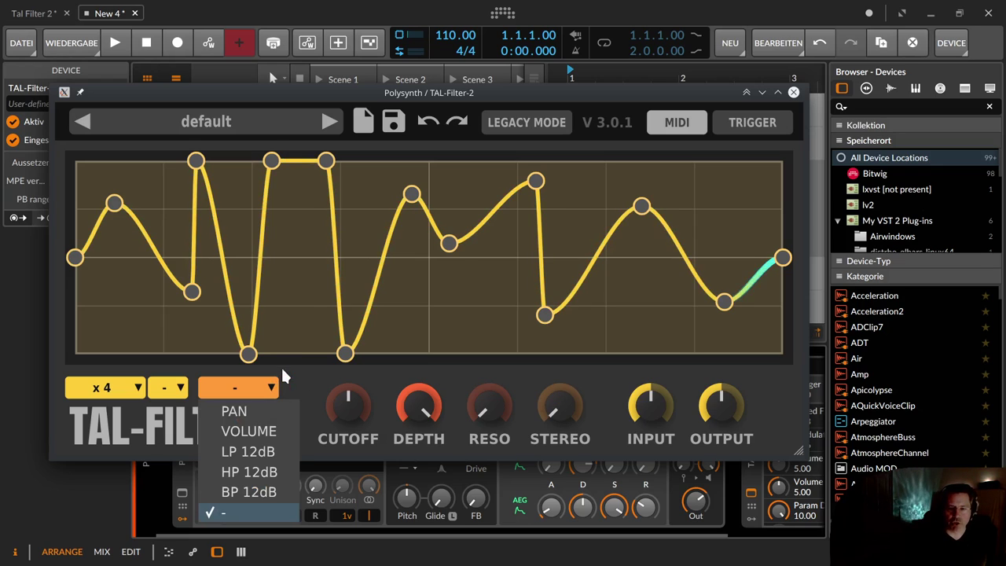
left_click(282, 369)
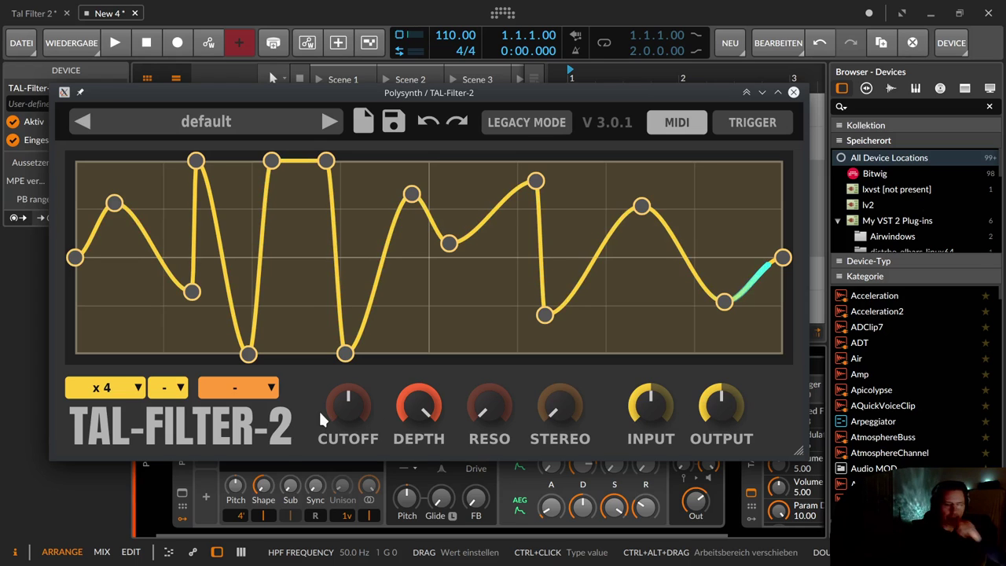
Step: Try a slightly higher Cutoff with reduced Depth, and reset both controls to their defaults
mouse_move(353, 399)
left_mouse_down()
mouse_move(347, 385)
mouse_move(343, 404)
mouse_move(341, 393)
mouse_move(346, 342)
mouse_move(354, 426)
mouse_move(386, 420)
mouse_move(407, 438)
left_mouse_up()
mouse_move(348, 415)
left_mouse_down()
mouse_move(345, 378)
mouse_move(394, 380)
mouse_move(407, 434)
left_mouse_up()
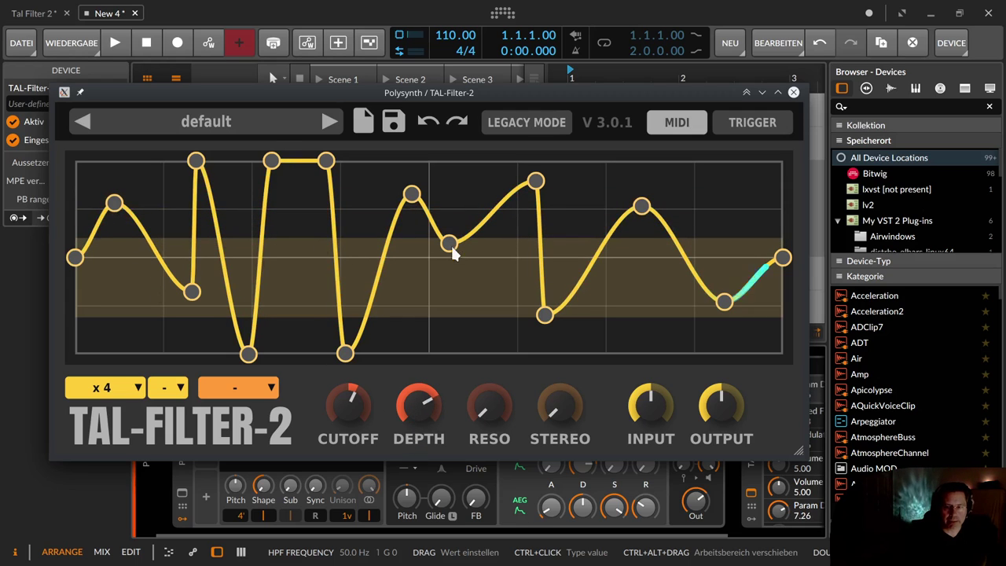
double_click(430, 398)
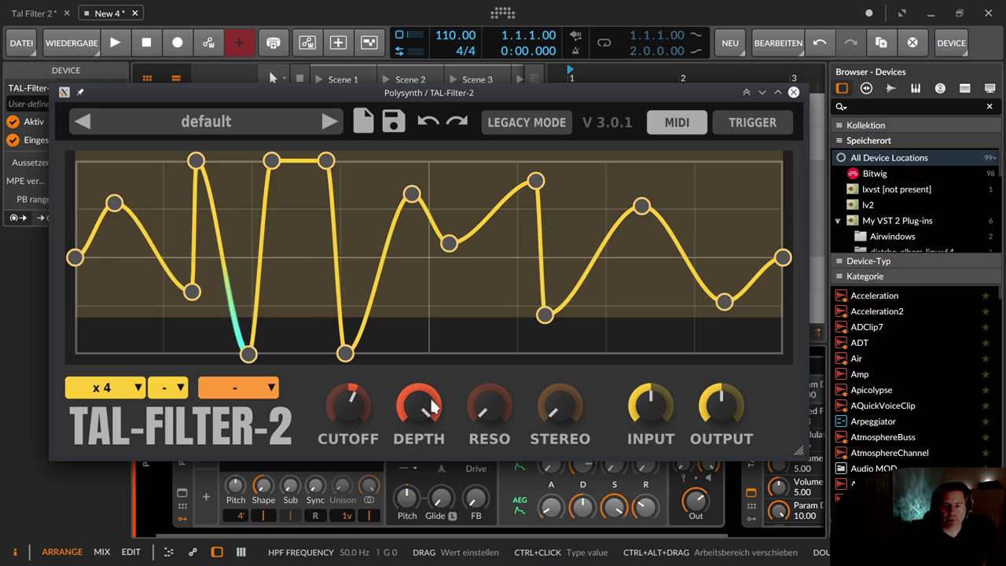
double_click(339, 406)
Step: Try a small amount of Reso with a raised Cutoff and reduced Depth, and return all three controls to their defaults
left_click_drag(491, 406, 456, 381)
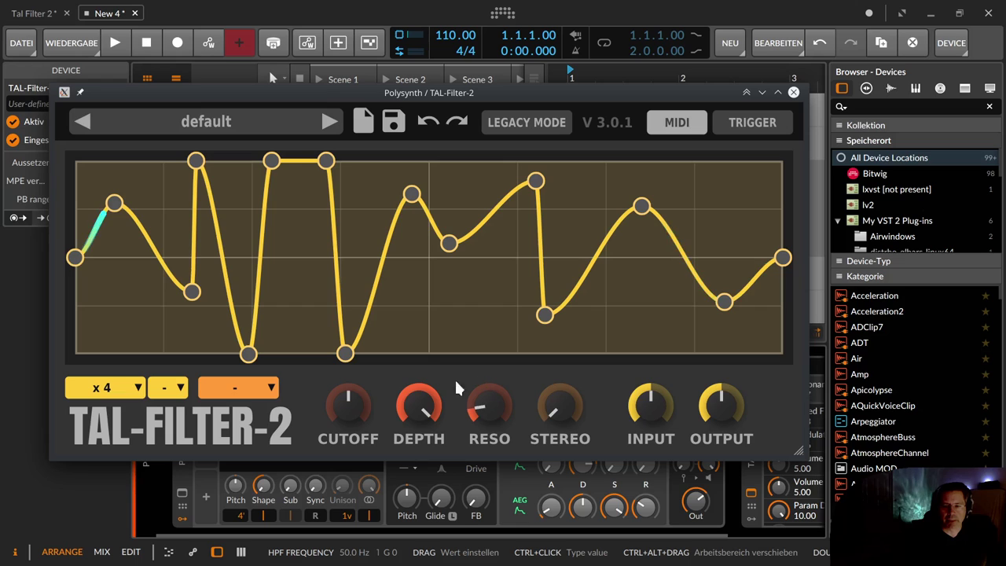
left_click_drag(347, 399, 377, 356)
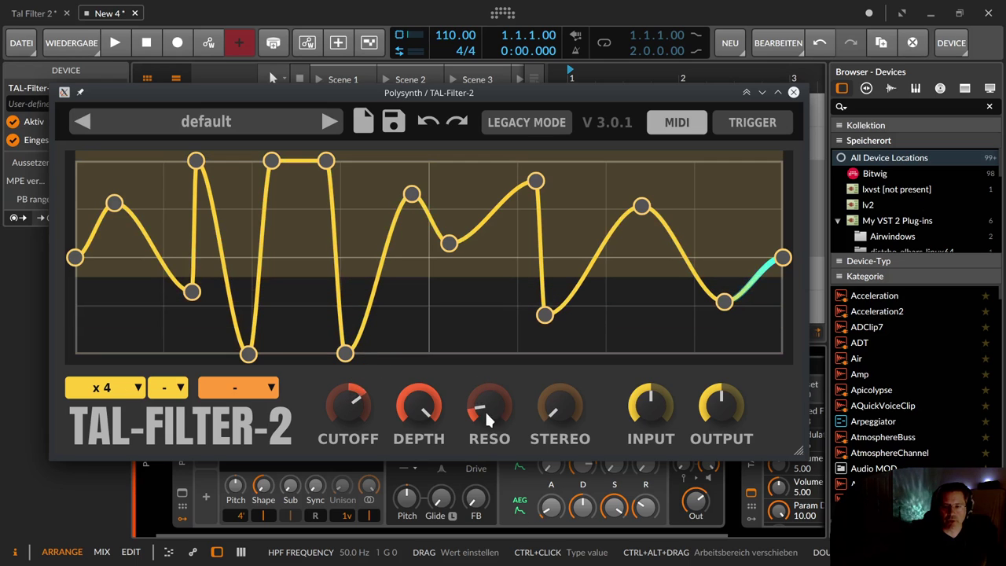
left_click_drag(414, 419, 434, 481)
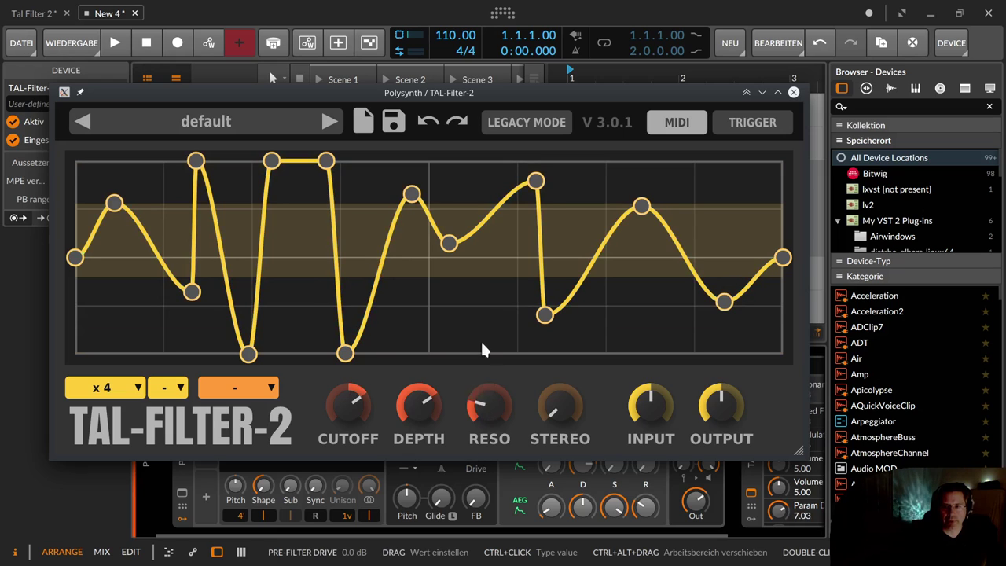
left_click_drag(482, 349, 460, 453)
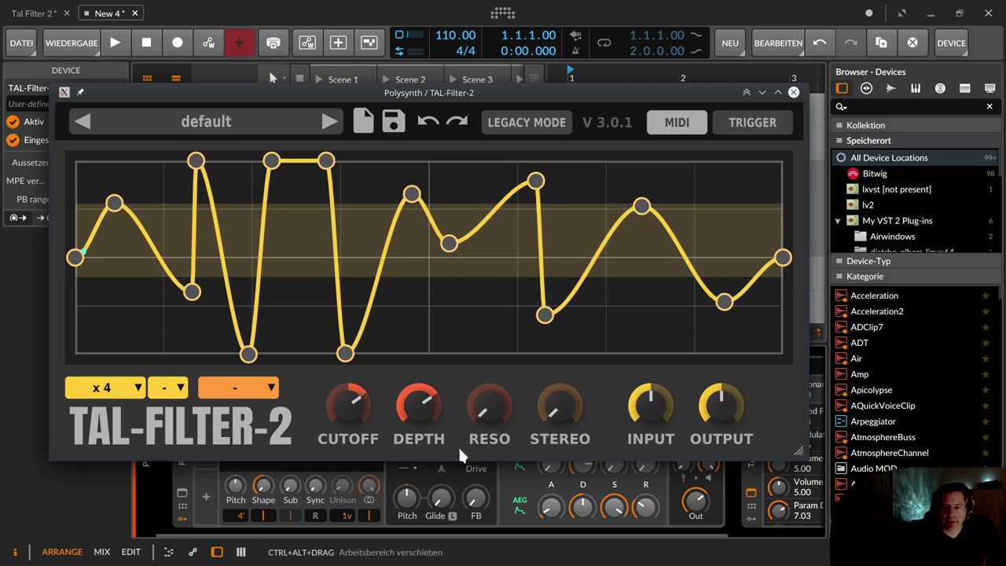
double_click(413, 397)
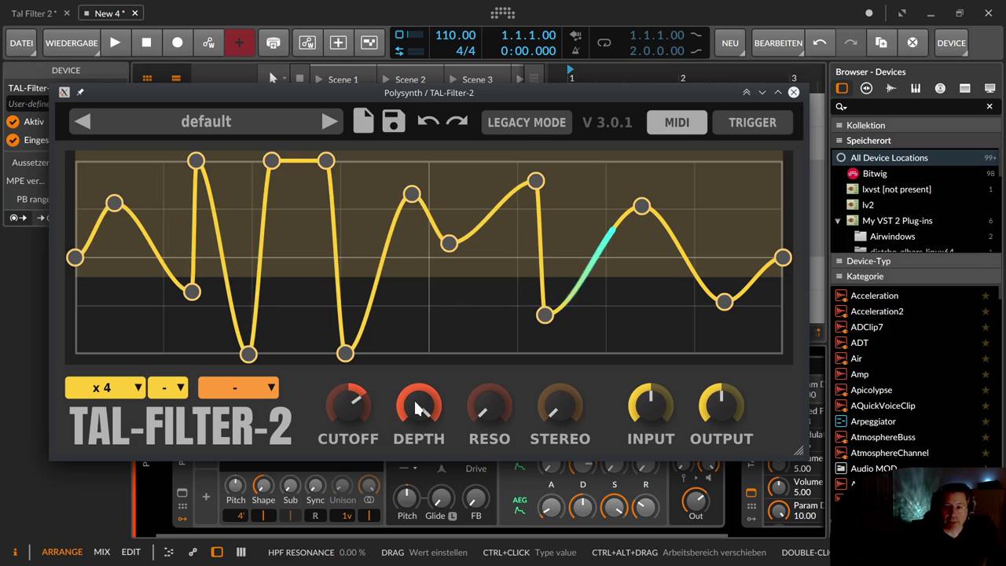
double_click(346, 398)
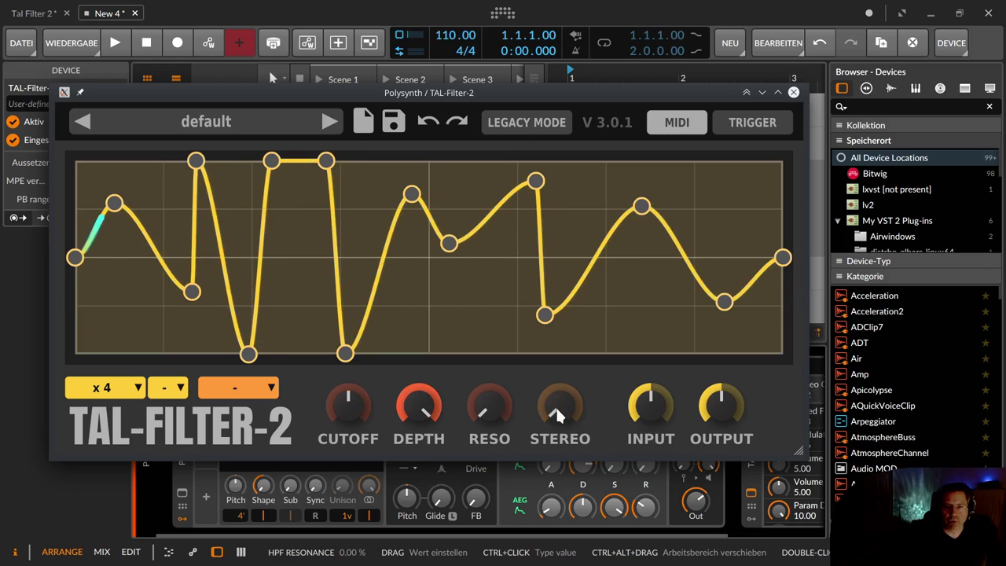
Step: Raise Stereo slightly to offset the second curve, and review the modulation target and speed multiplier options
mouse_move(556, 406)
left_mouse_down()
mouse_move(551, 383)
mouse_move(551, 395)
left_mouse_up()
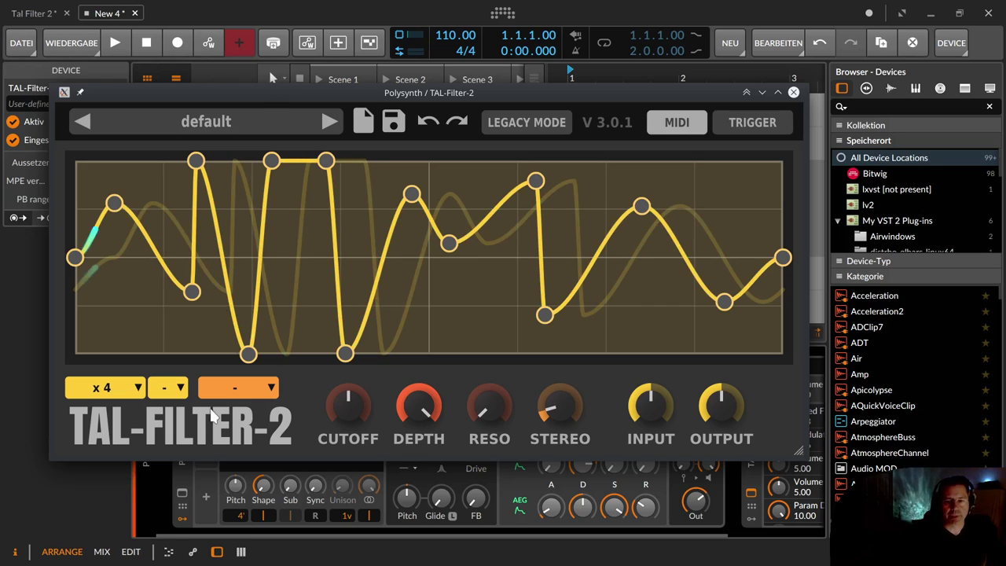
left_click(230, 393)
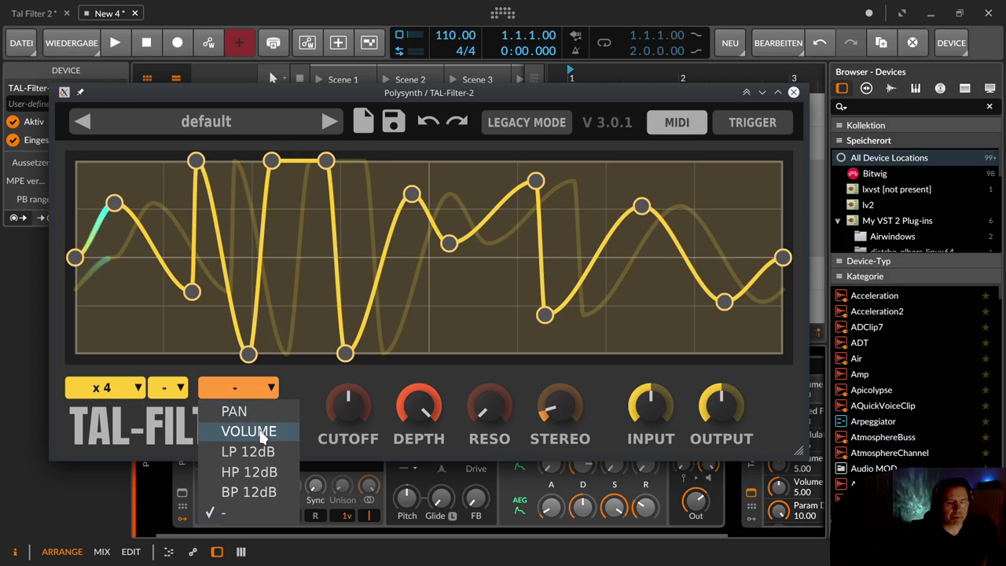
left_click(115, 393)
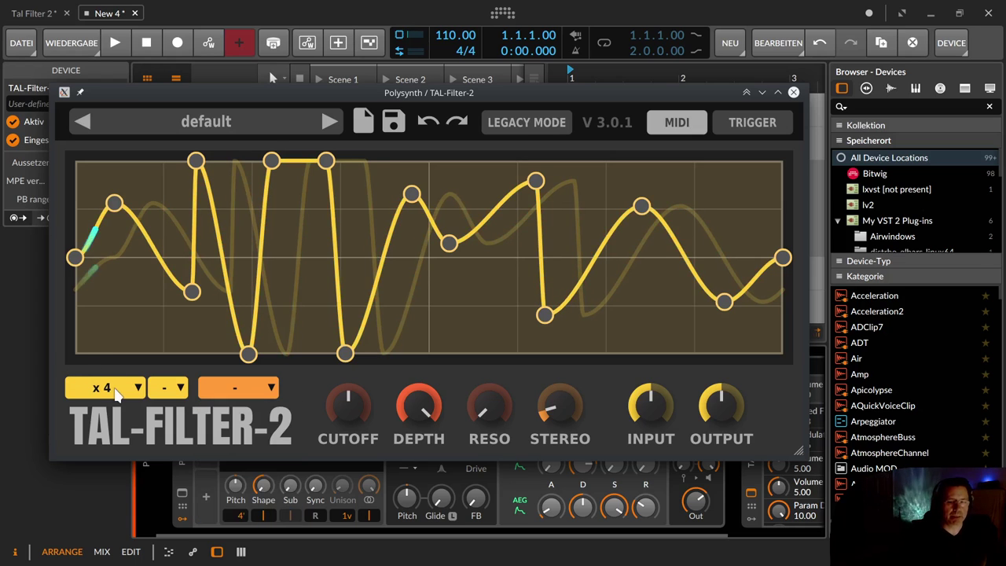
left_click(115, 393)
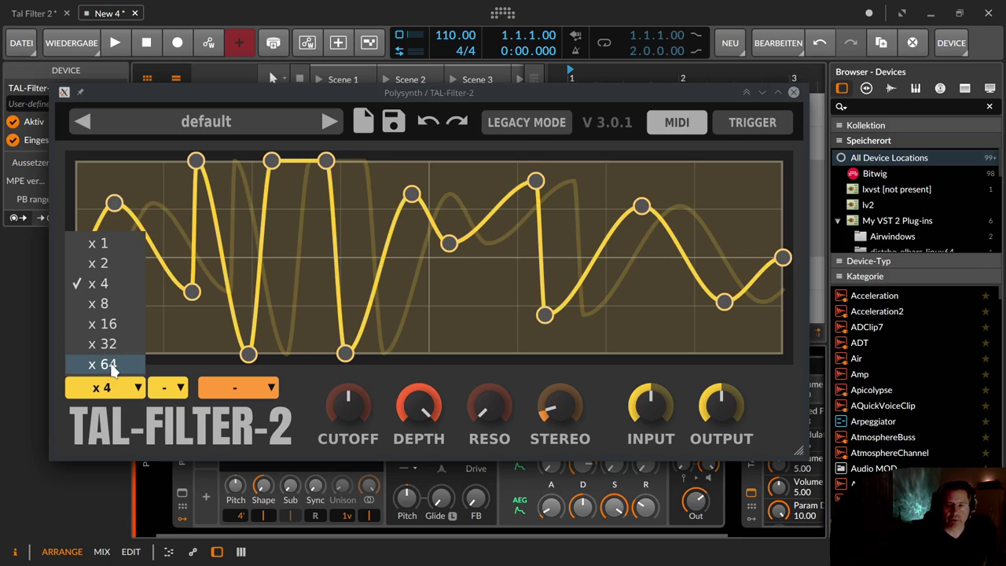
left_click(24, 334)
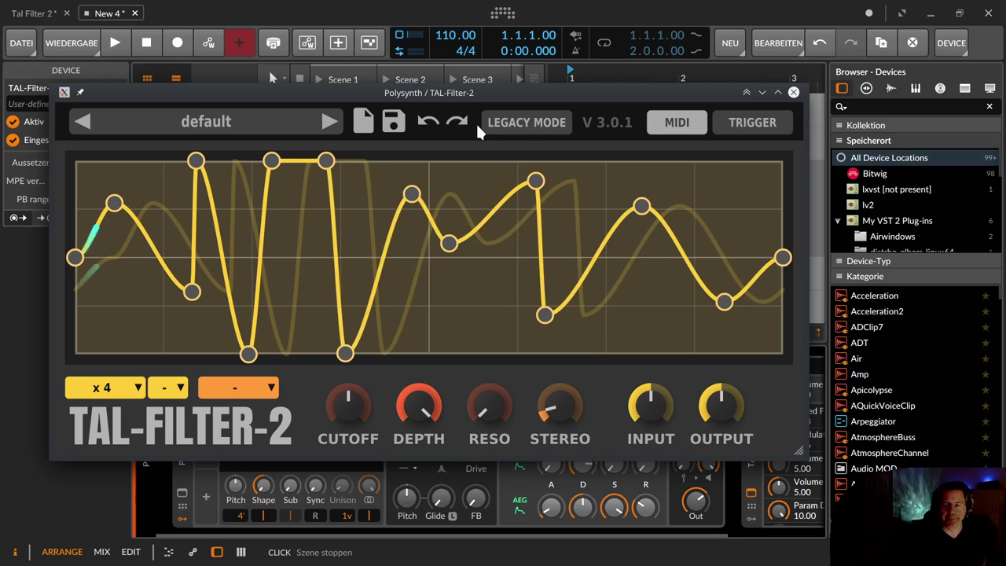
Step: Load the LP Slow Reso Sine preset from the preset browser
left_click(360, 122)
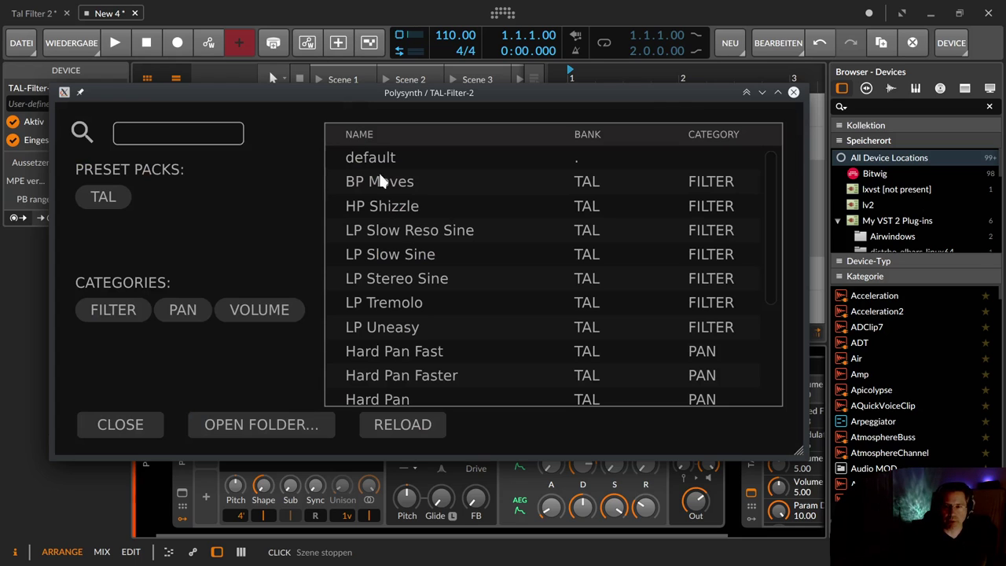
left_click(484, 232)
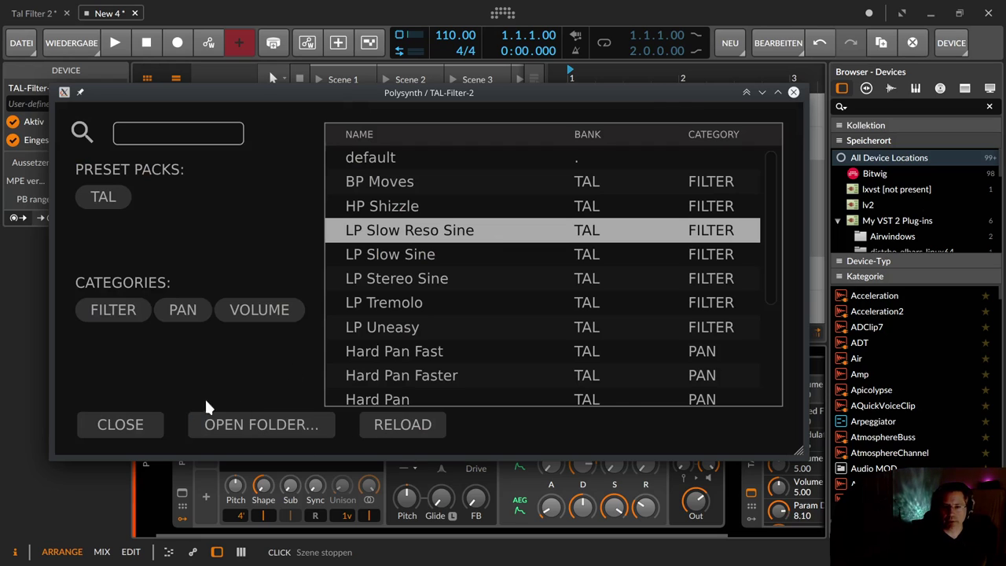
double_click(401, 230)
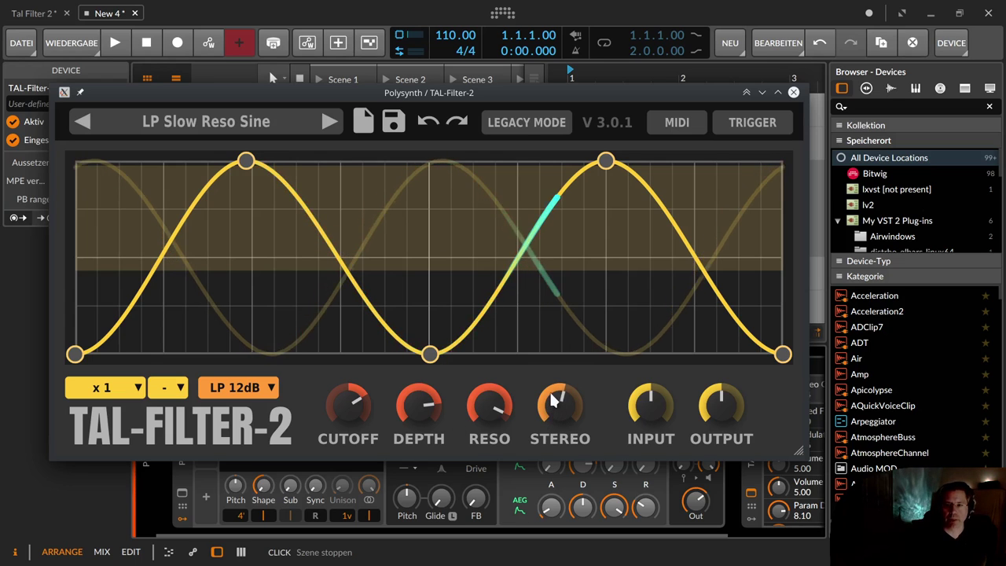
Step: Lower Stereo to zero and bring it back to about midway, and narrow the modulation range by reducing Depth and slightly raising Cutoff
left_click_drag(548, 417, 599, 556)
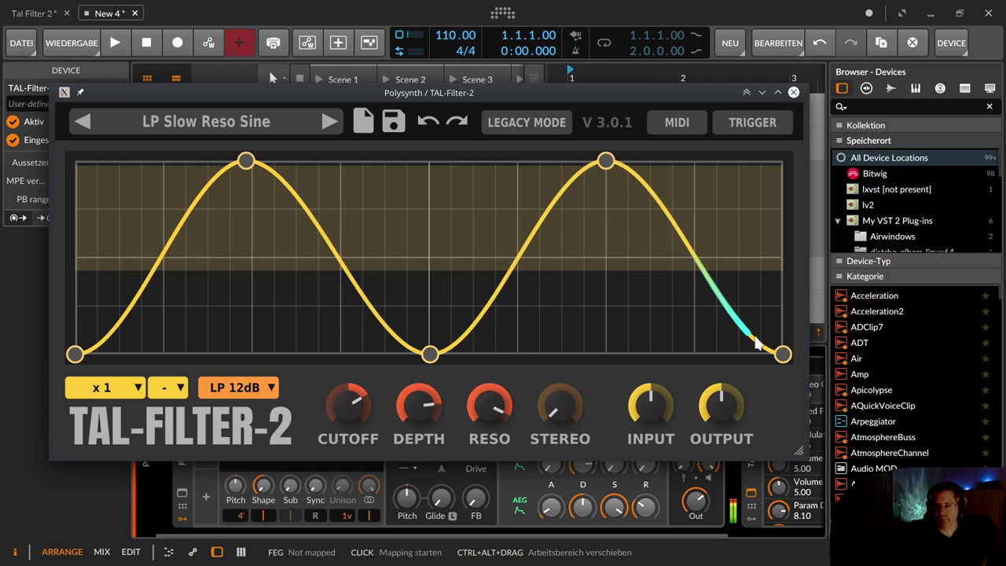
left_click_drag(553, 424, 556, 301)
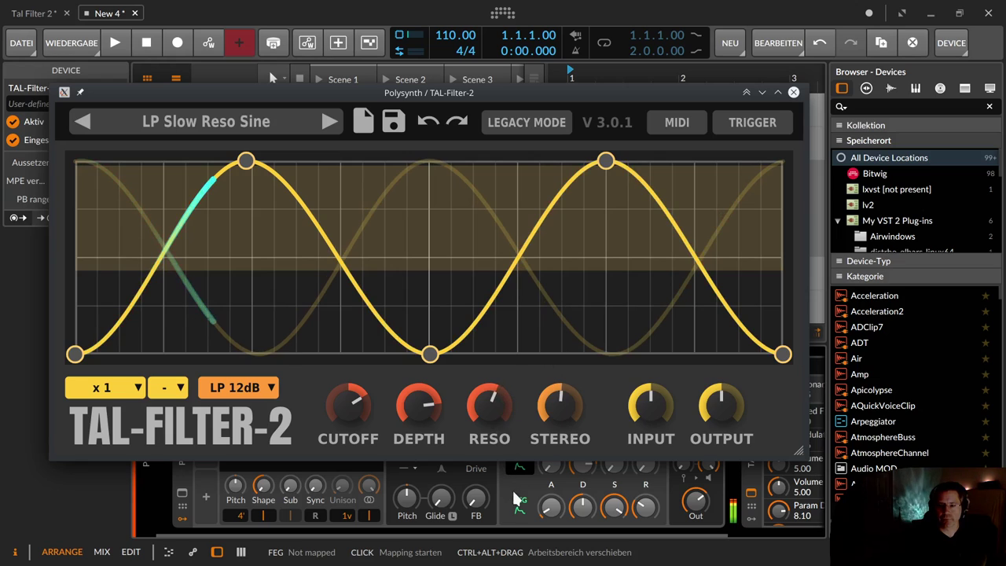
left_click_drag(423, 396, 428, 437)
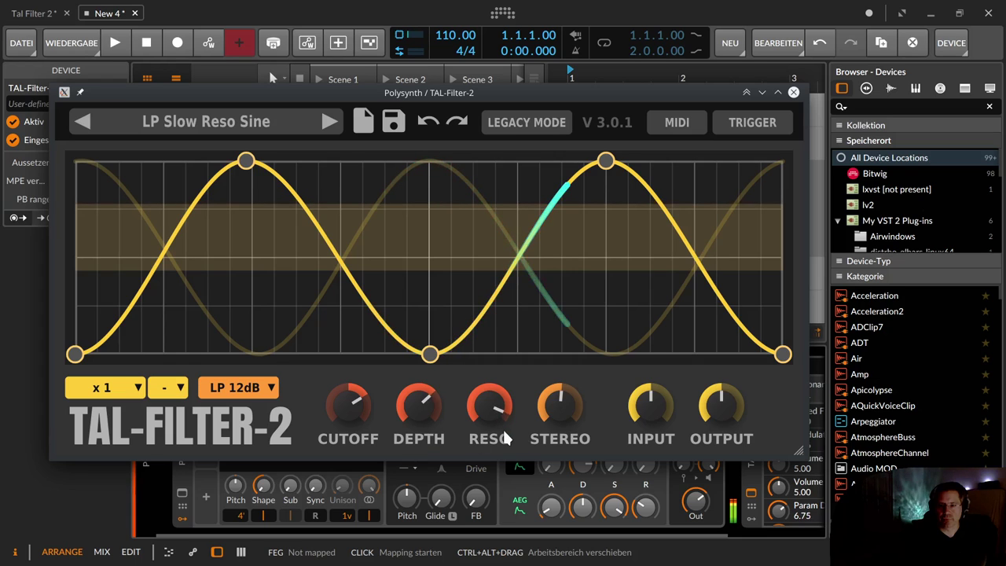
mouse_move(352, 406)
left_mouse_down()
mouse_move(348, 435)
mouse_move(364, 488)
mouse_move(355, 404)
left_mouse_up()
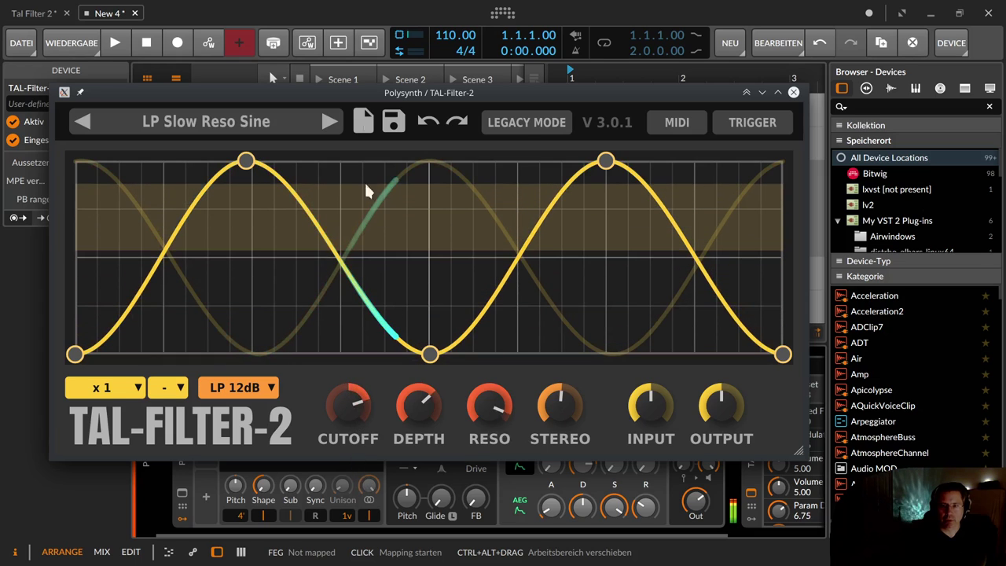
Step: Load the LP Tremolo preset and try out its Stereo amount, leaving it at zero
left_click(363, 120)
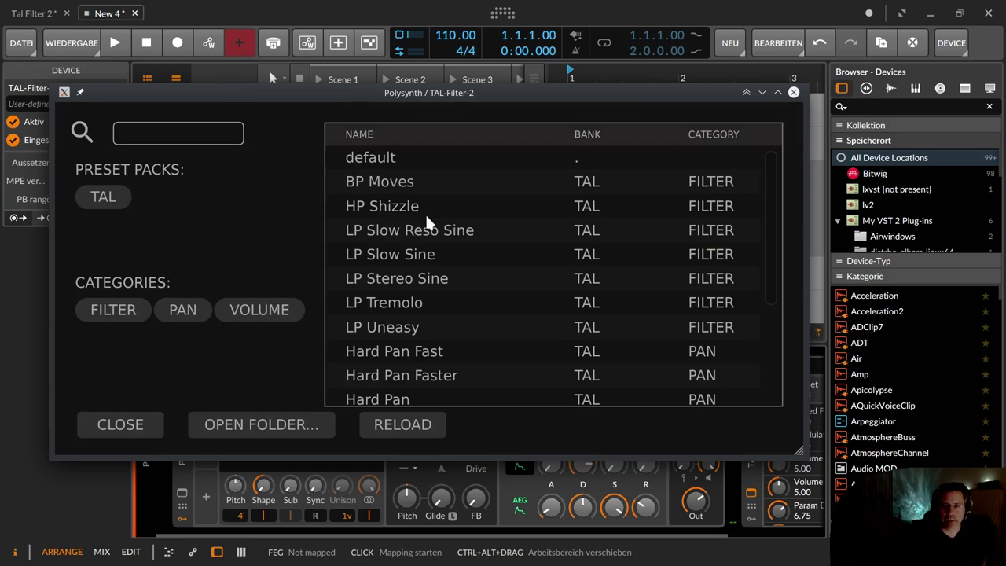
double_click(416, 303)
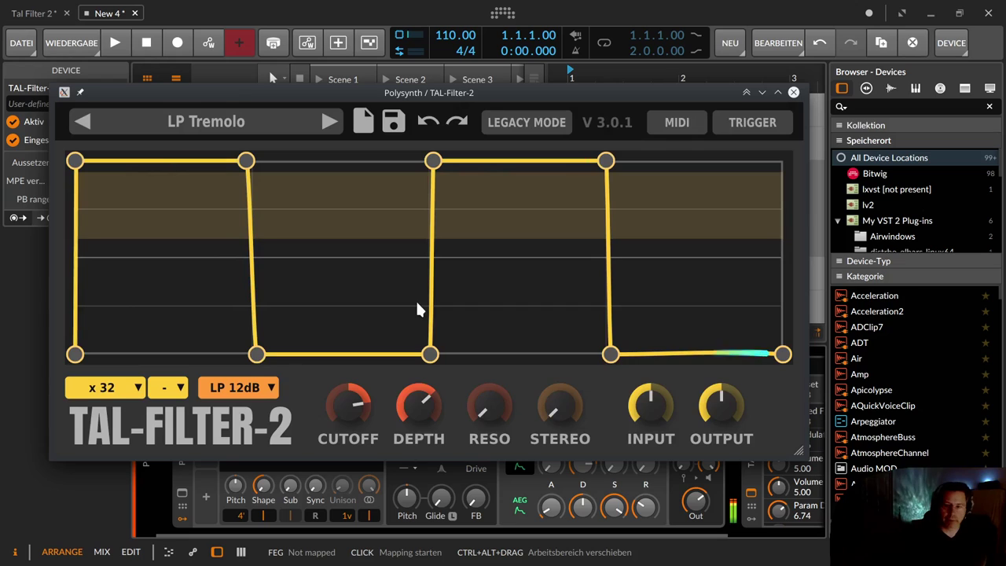
left_click_drag(561, 409, 501, 474)
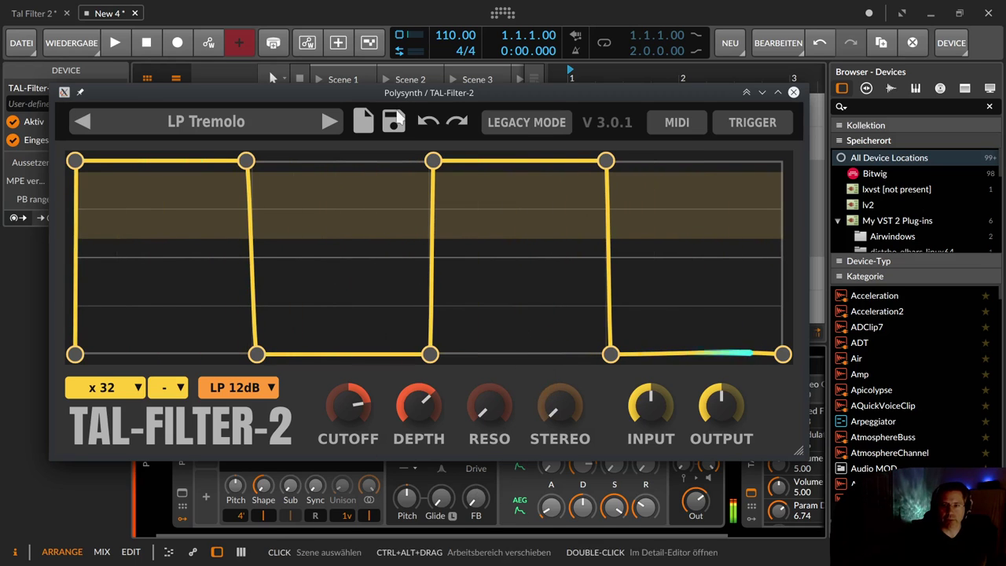
Step: Load the Hard Pan preset from the PAN category in the preset browser
left_click(365, 124)
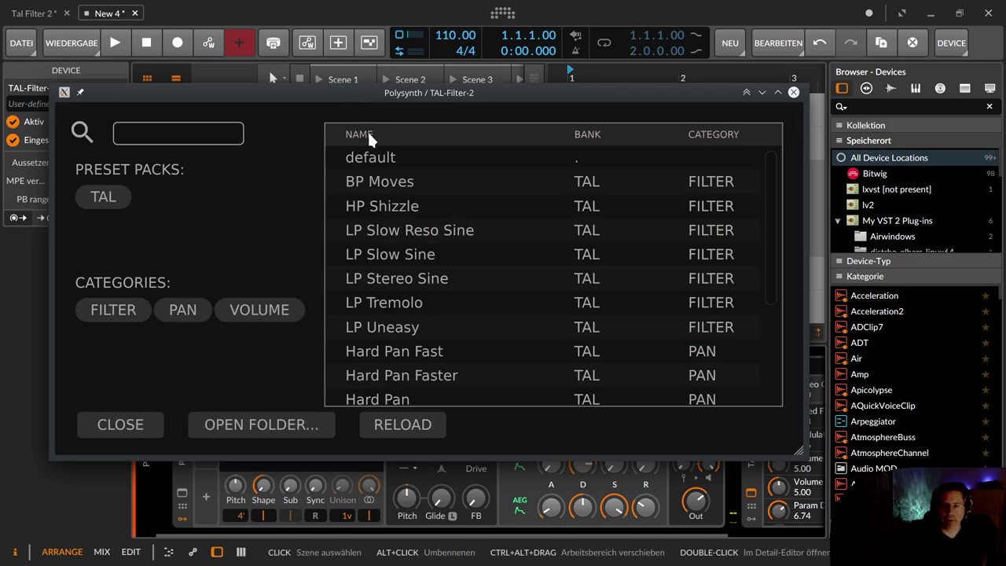
left_click(454, 357)
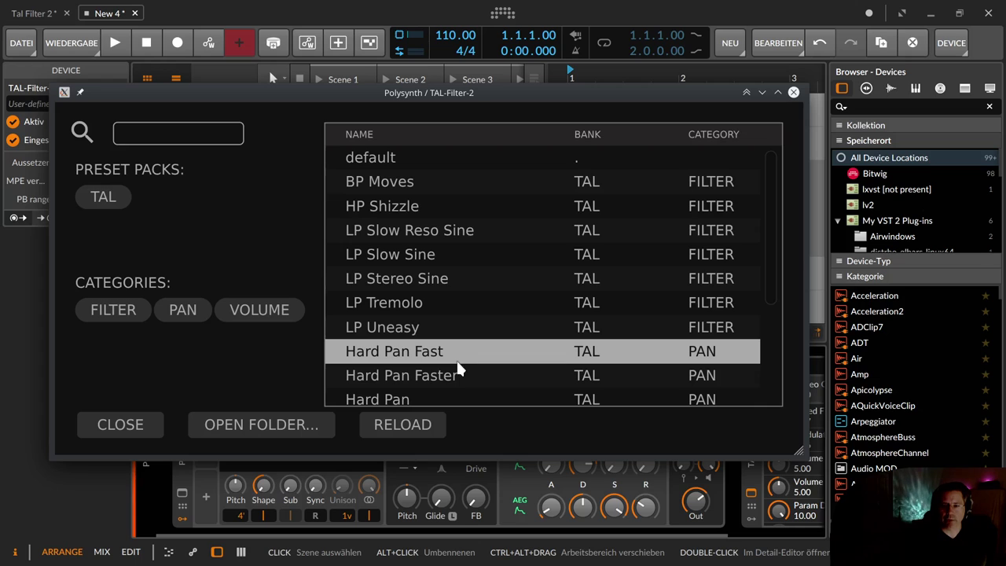
scroll(460, 370, "down", 2)
double_click(415, 265)
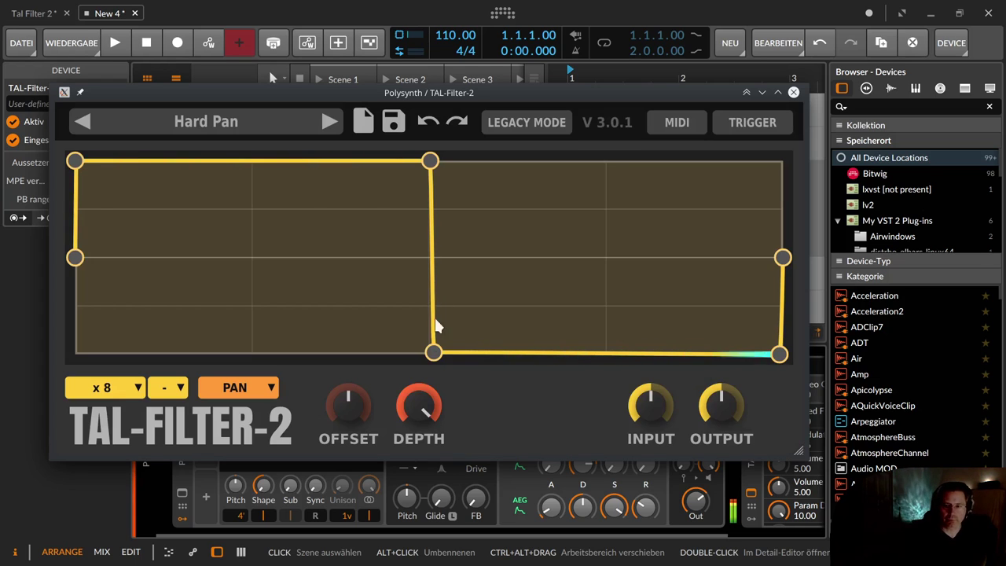
Step: Reduce Depth to about its midpoint in the Hard Pan preset, try a lower Offset, and reset Offset to its default
left_click_drag(410, 399, 401, 530)
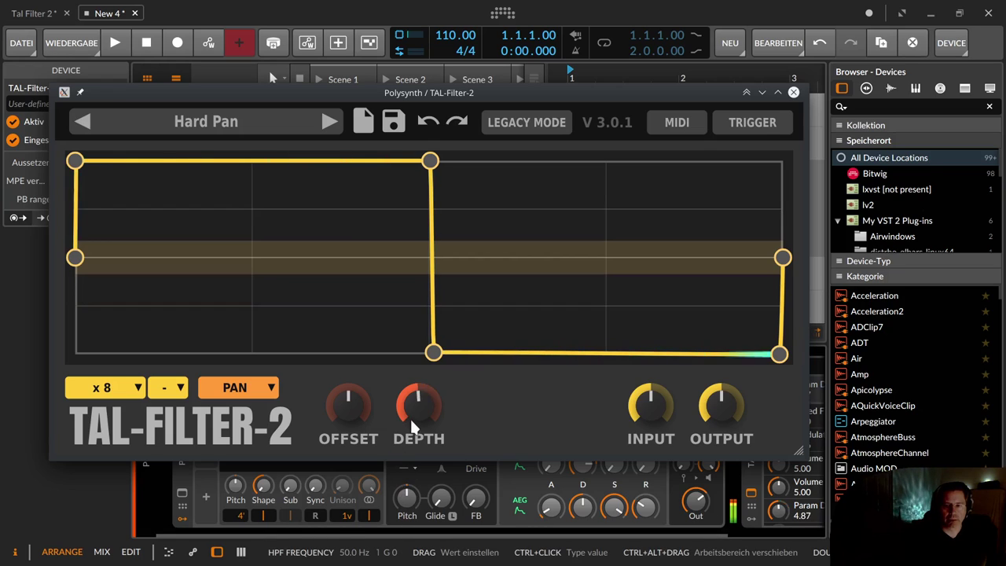
mouse_move(367, 415)
left_mouse_down()
mouse_move(371, 378)
mouse_move(357, 476)
mouse_move(363, 411)
left_mouse_up()
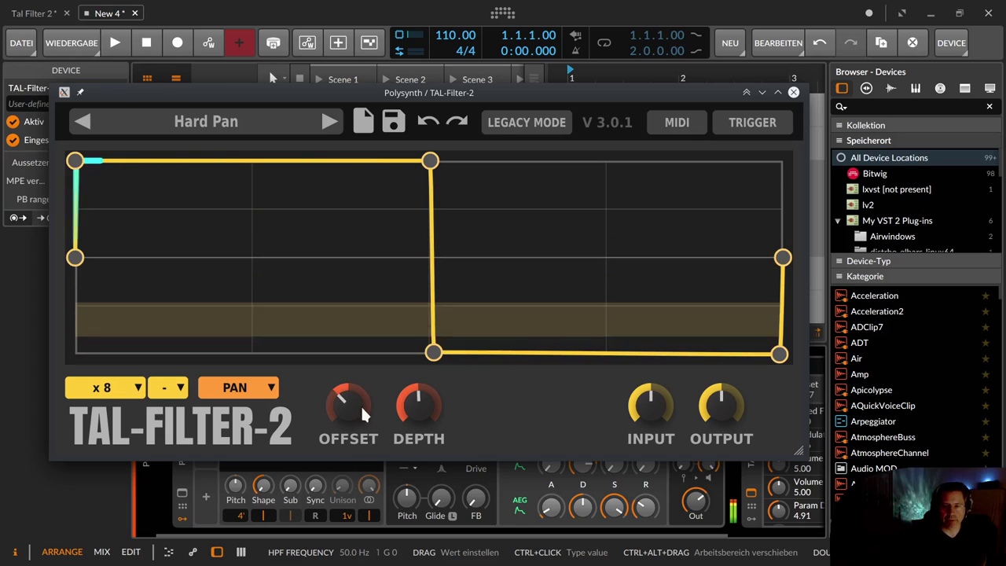
double_click(361, 405)
Step: Load the Slow Gate preset from the VOLUME category and try out Depth and Offset, ending with full Depth and a slightly raised Offset
left_click(364, 124)
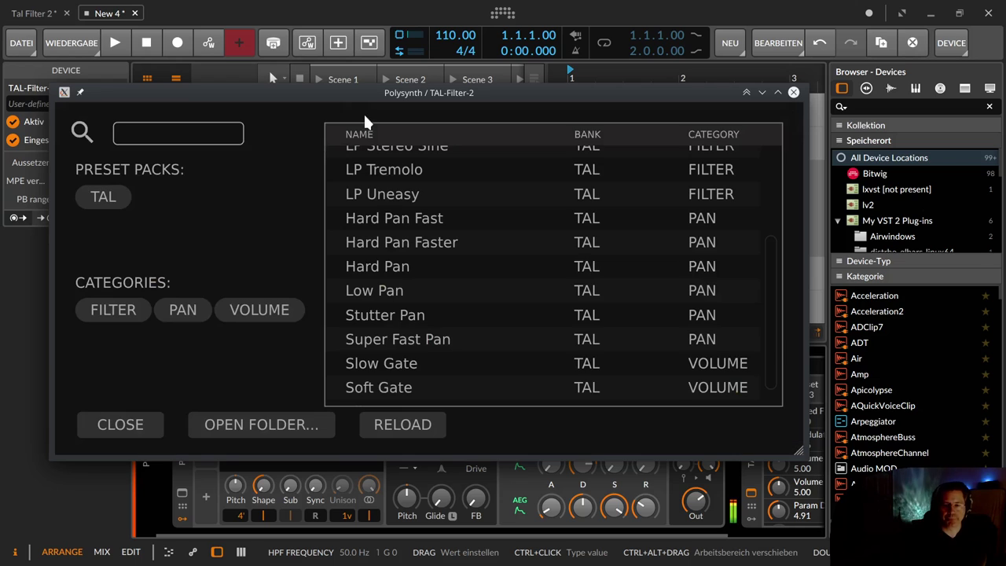
double_click(472, 366)
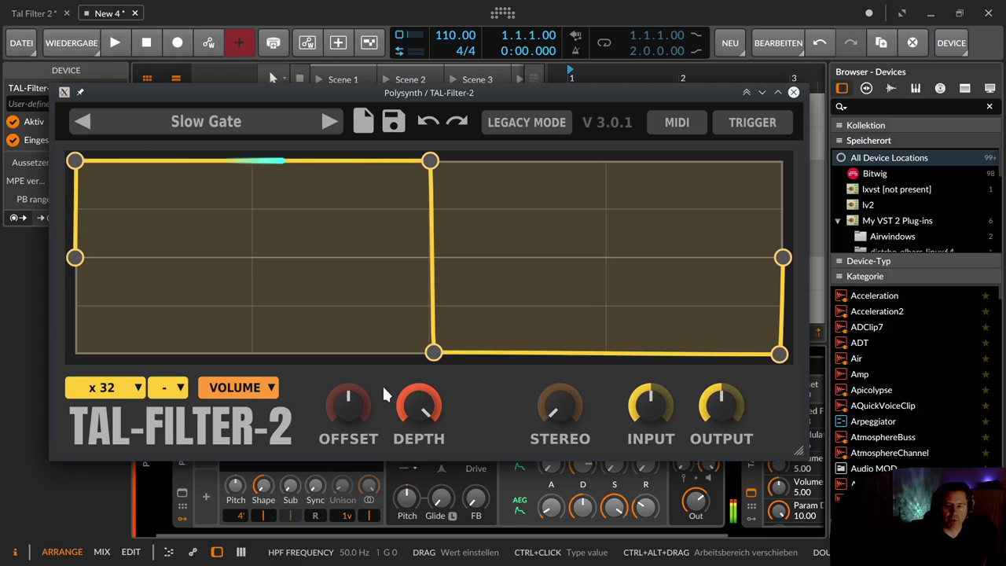
left_click_drag(422, 415, 418, 436)
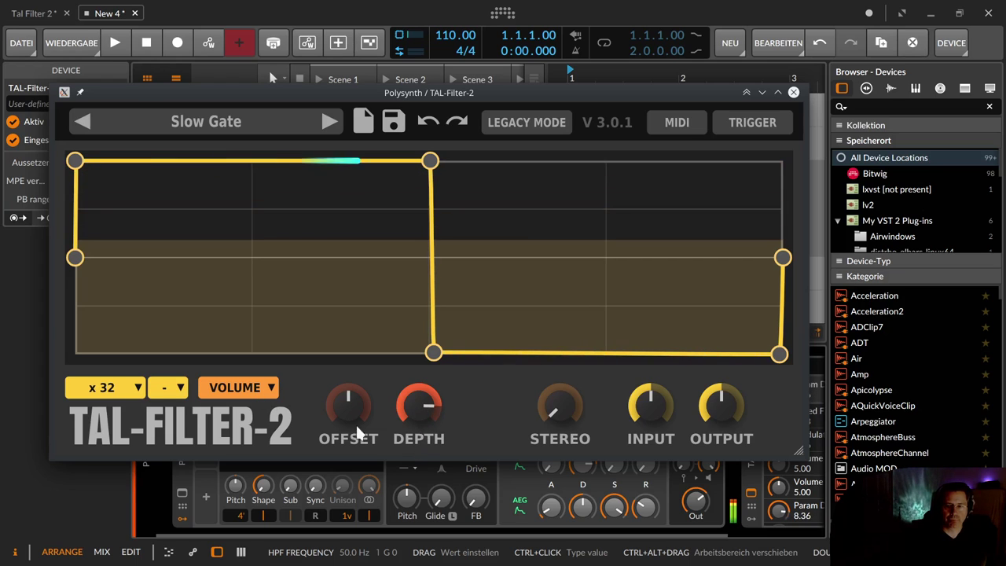
left_click_drag(336, 396, 336, 380)
left_click_drag(412, 403, 413, 432)
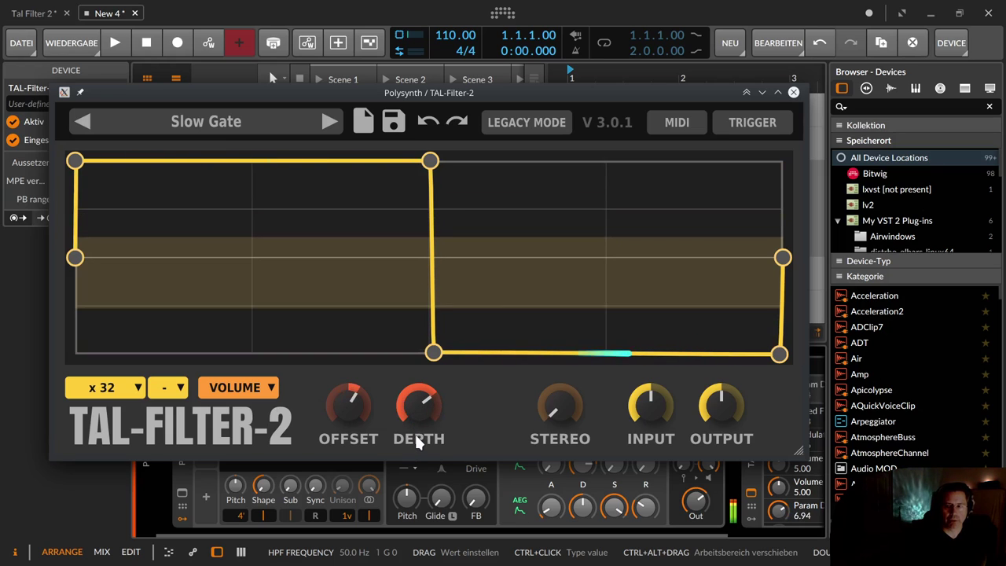
left_click_drag(352, 400, 360, 364)
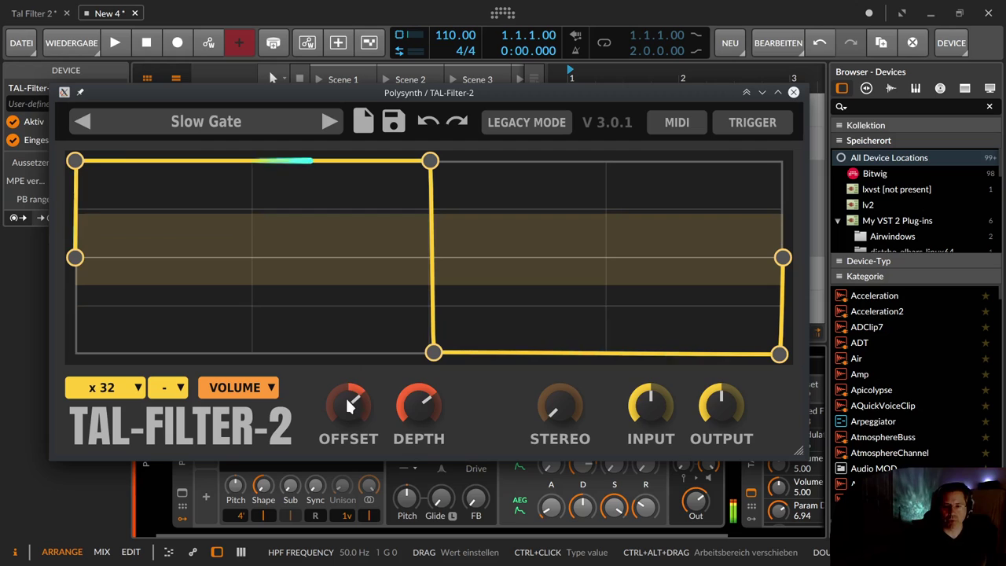
mouse_move(345, 396)
left_mouse_down()
mouse_move(346, 373)
mouse_move(355, 430)
mouse_move(412, 235)
left_mouse_up()
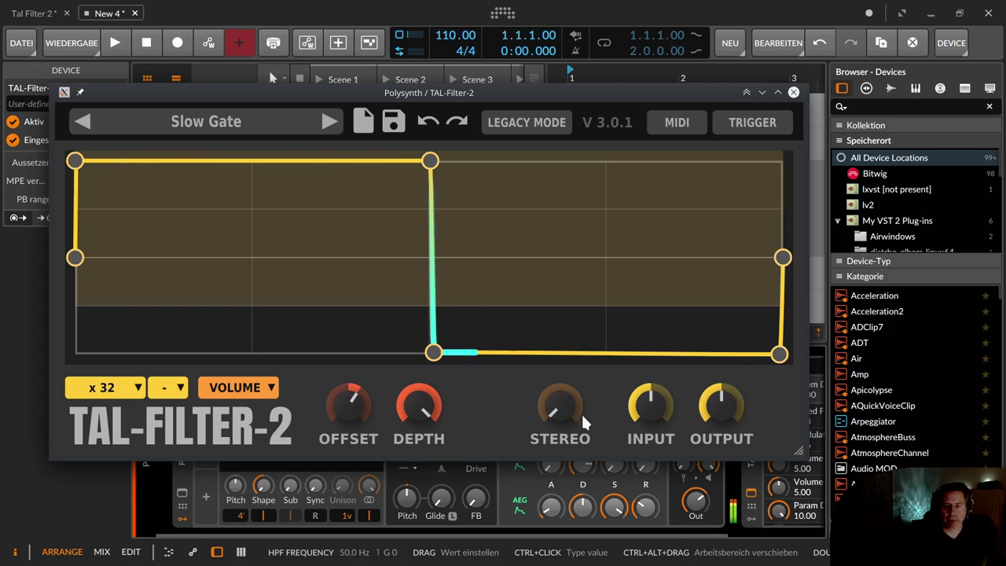
Step: Narrow the gate's range by lowering Depth and raising Offset slightly, and try a small Stereo amount before returning it to zero
left_click_drag(582, 421, 549, 368)
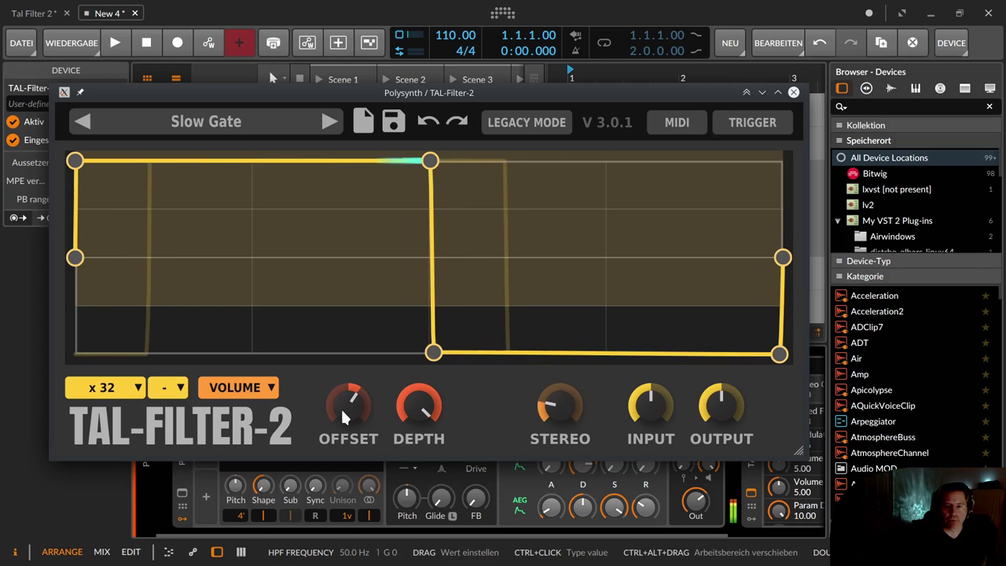
left_click_drag(419, 422, 429, 488)
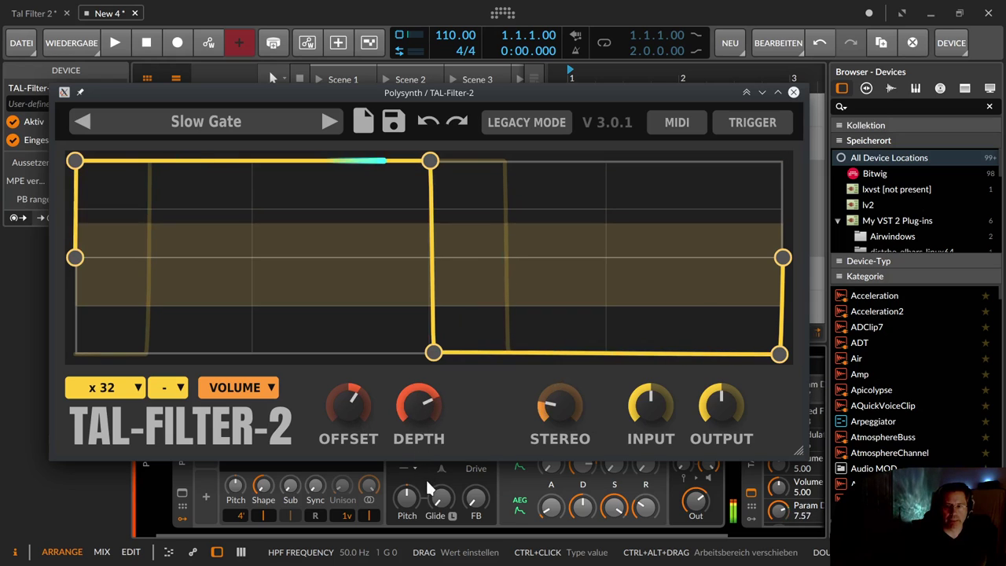
left_click_drag(346, 408, 351, 409)
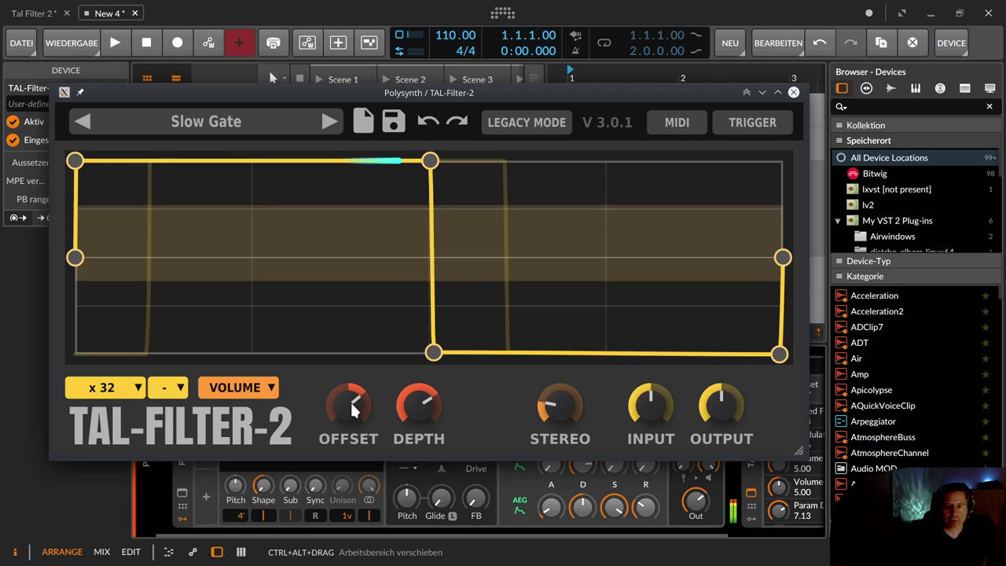
left_click_drag(574, 394, 553, 407)
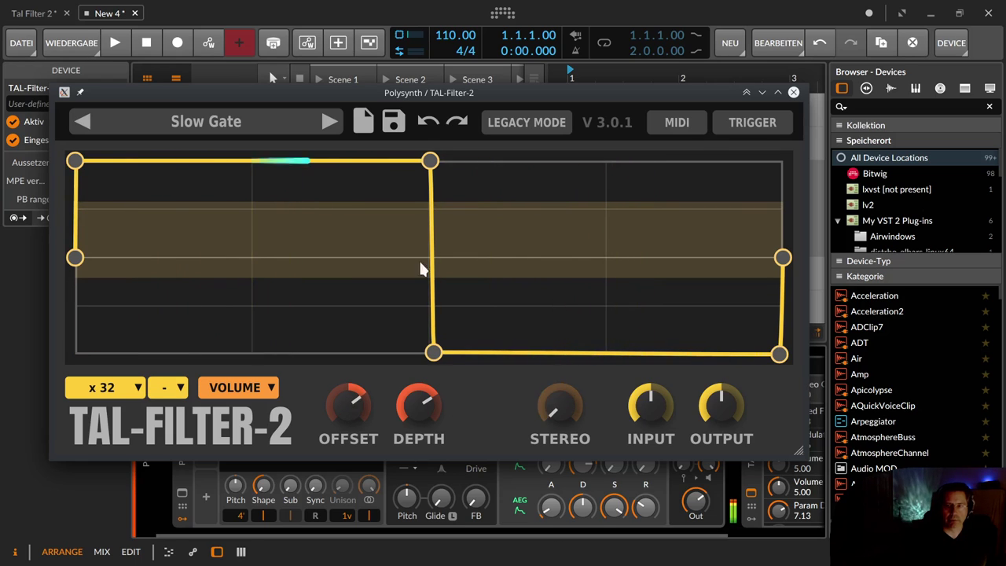
Step: Browse the preset list and load the BP Moves preset from the FILTER category
left_click(364, 116)
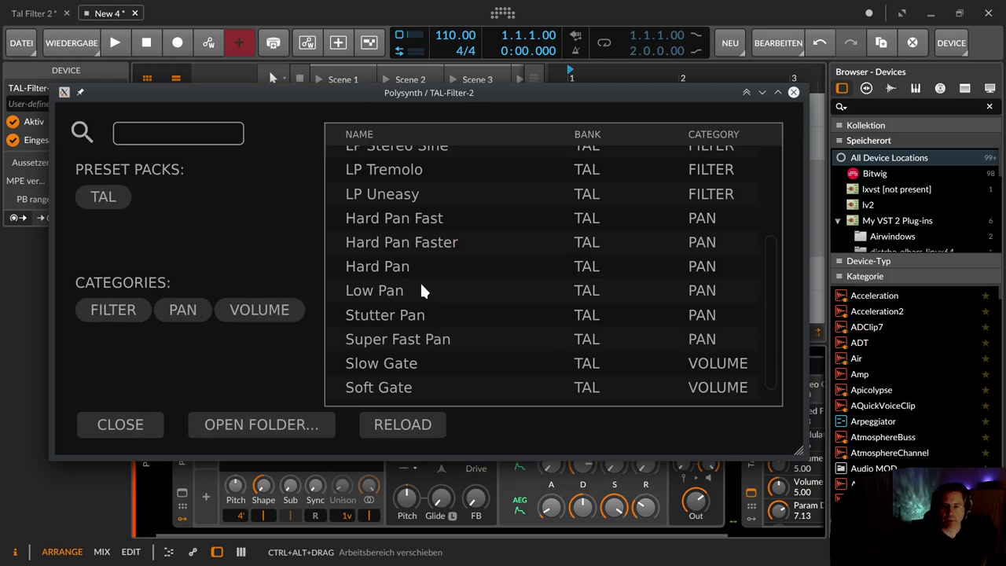
scroll(422, 292, "down", 1)
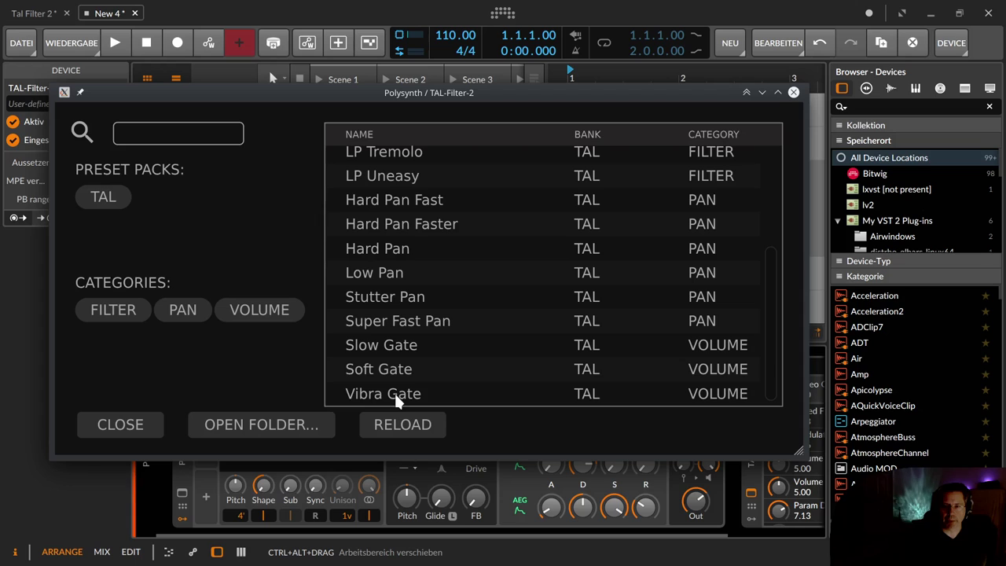
scroll(394, 391, "up", 3)
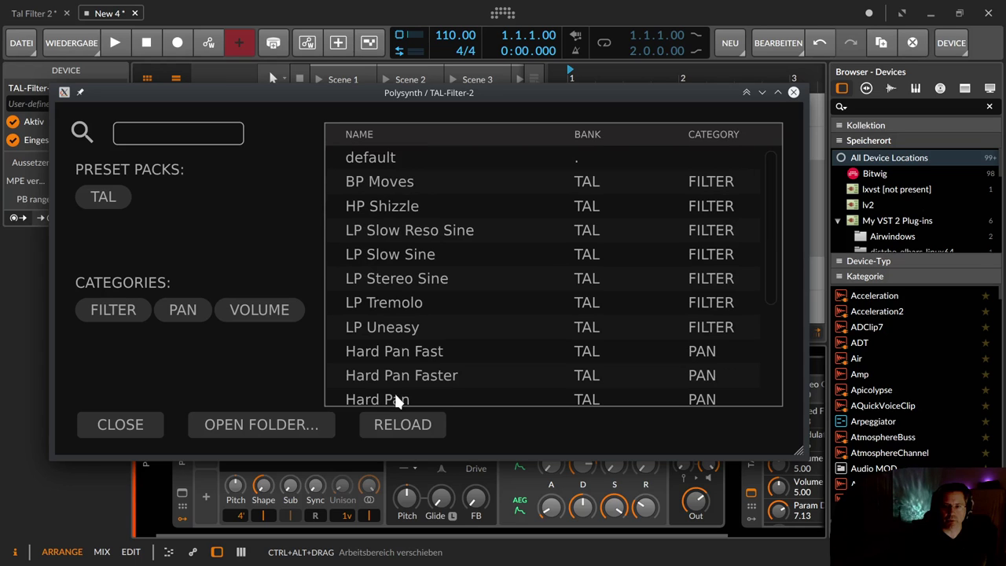
left_click(397, 172)
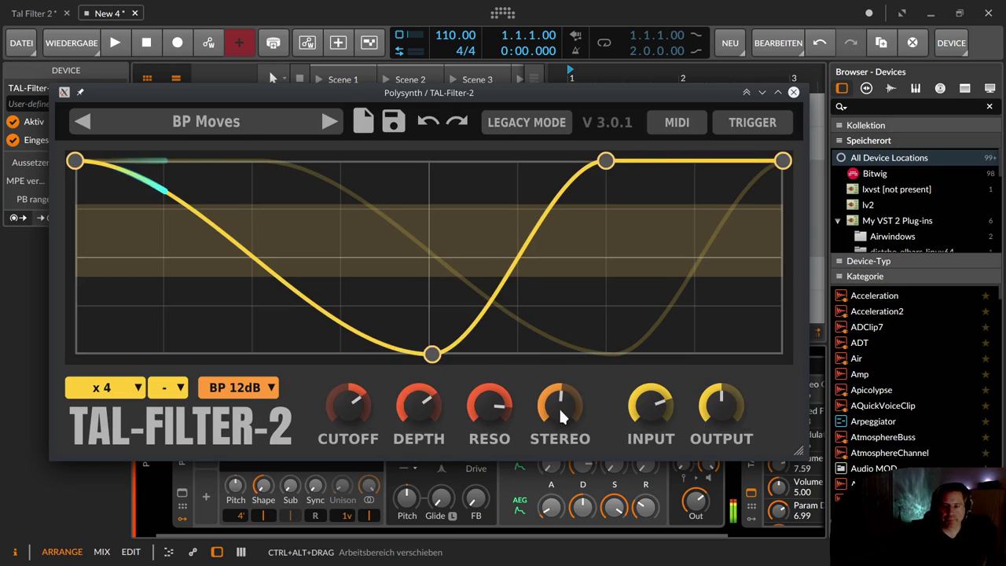
Step: Vary the BP Moves controls, ending with Cutoff centred, Depth at maximum, Reso high and Stereo near minimum
left_click_drag(559, 407, 491, 401)
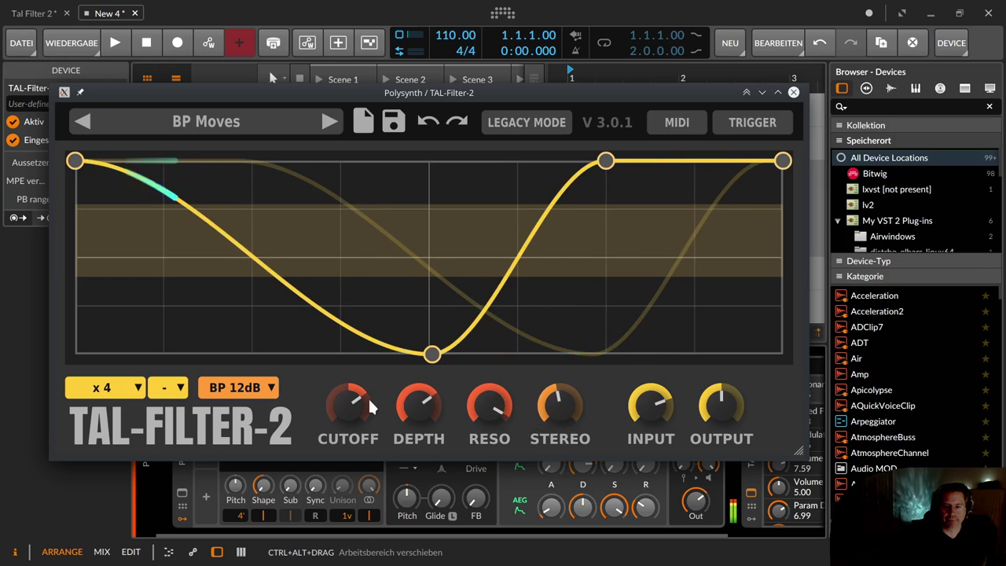
left_click_drag(369, 400, 360, 394)
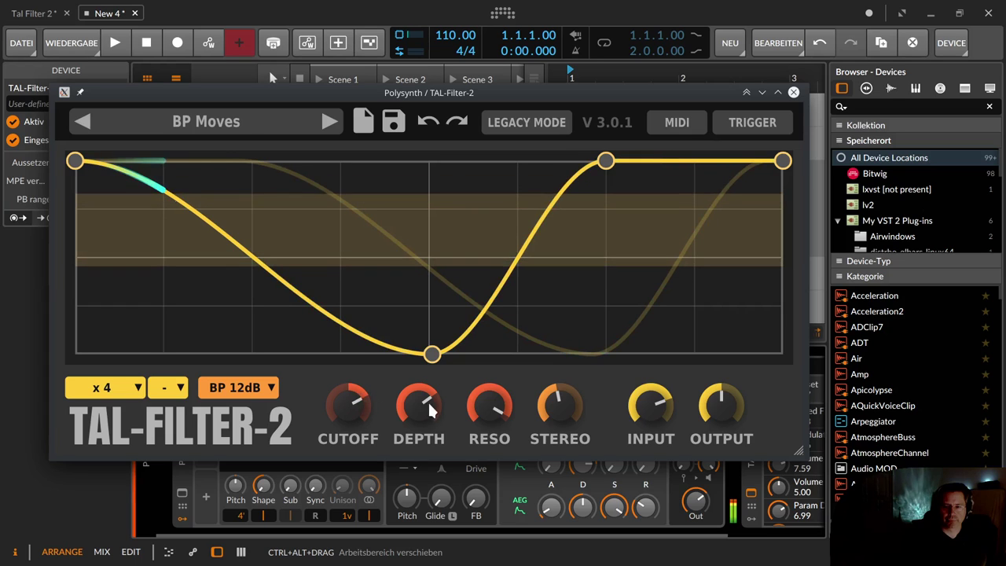
mouse_move(428, 400)
left_mouse_down()
mouse_move(427, 360)
mouse_move(478, 349)
left_mouse_up()
left_click_drag(476, 407, 478, 424)
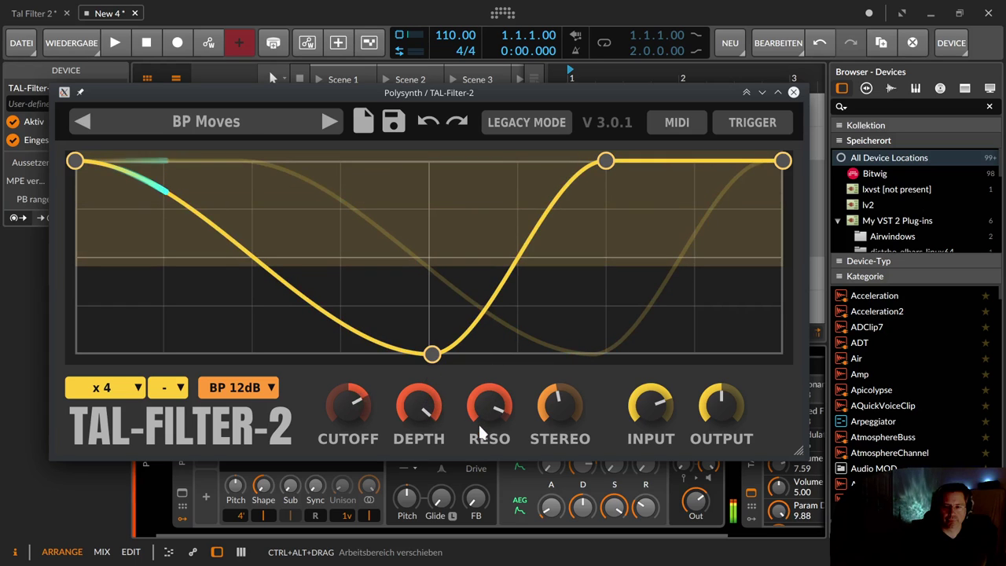
left_click_drag(360, 444, 371, 466)
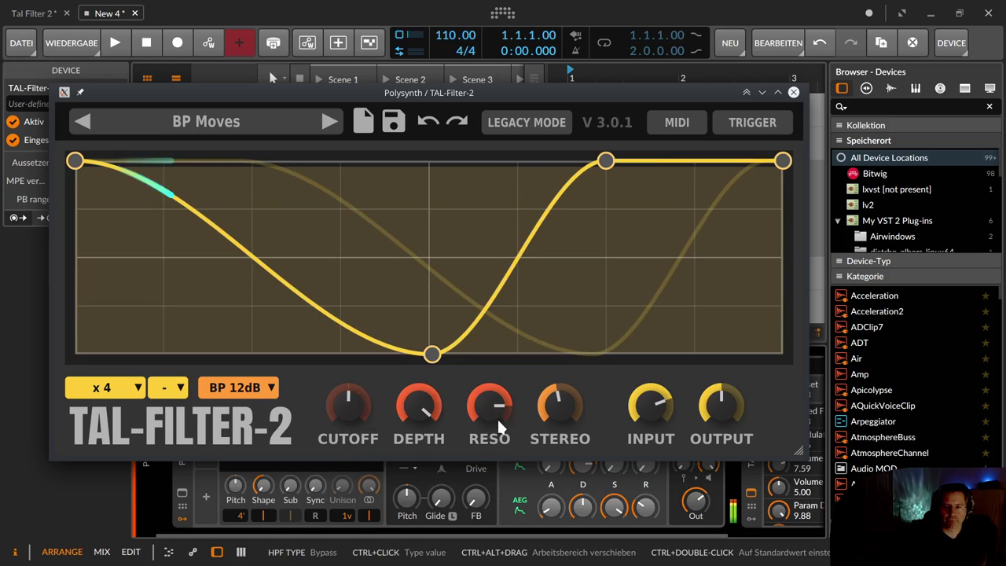
left_click_drag(497, 417, 487, 386)
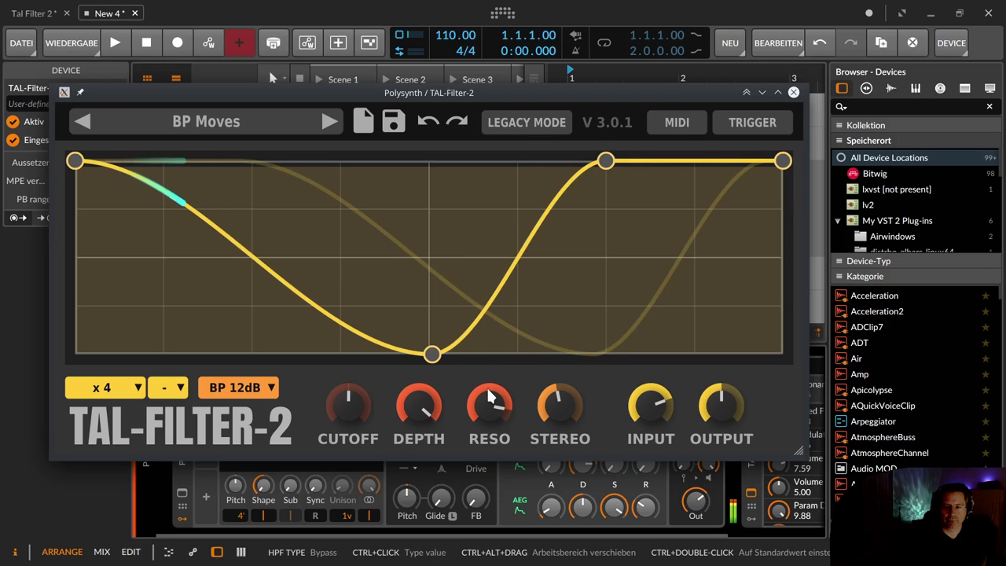
left_click_drag(551, 403, 544, 492)
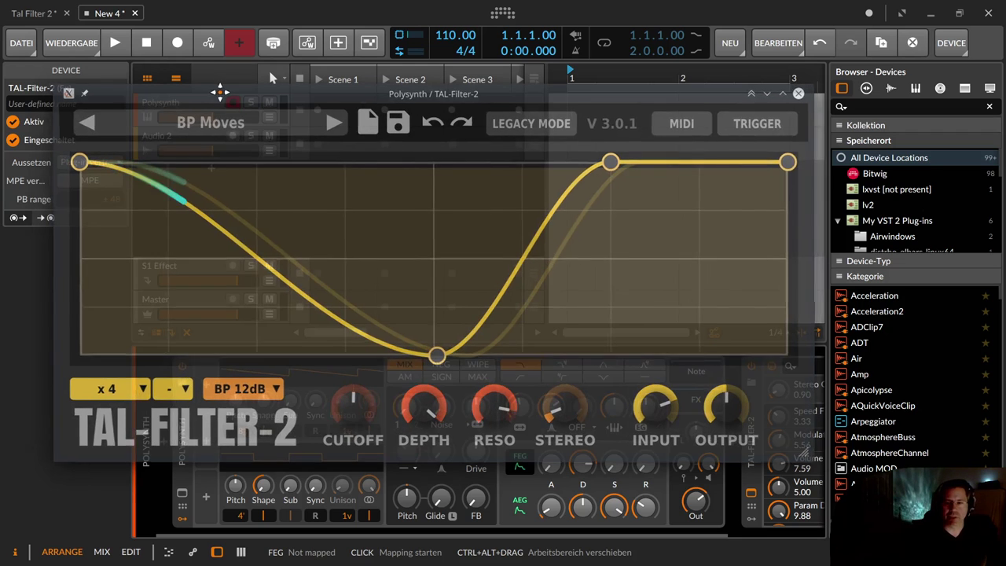
Step: Move the plugin window slightly aside and load the Slow Gate preset from the preset browser again
left_click_drag(210, 93, 265, 99)
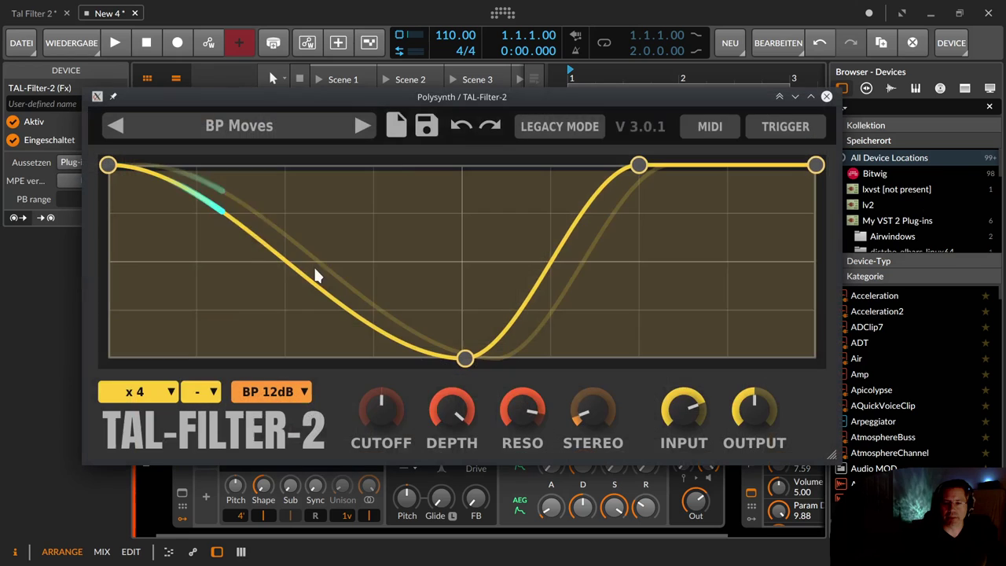
left_click(395, 122)
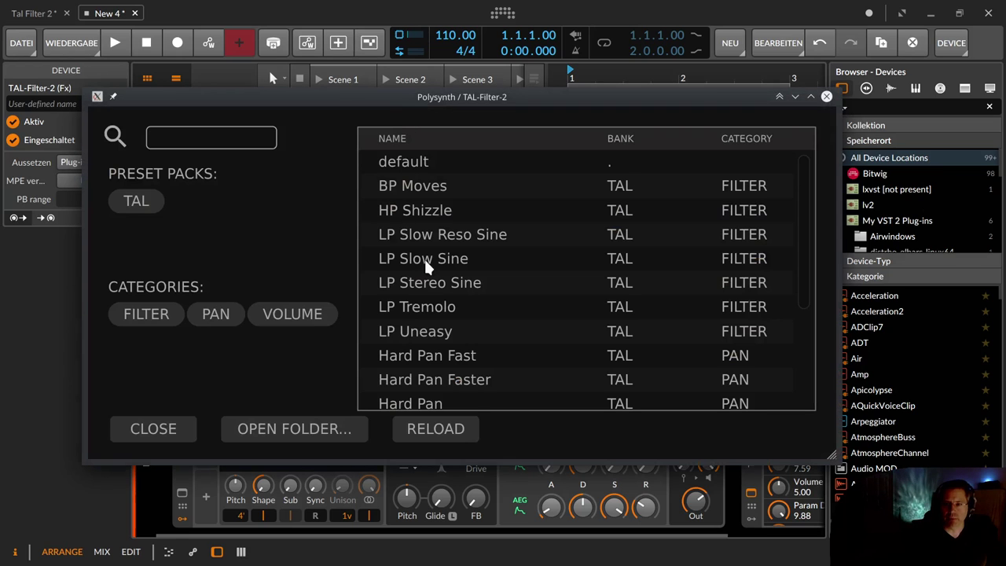
scroll(423, 257, "down", 2)
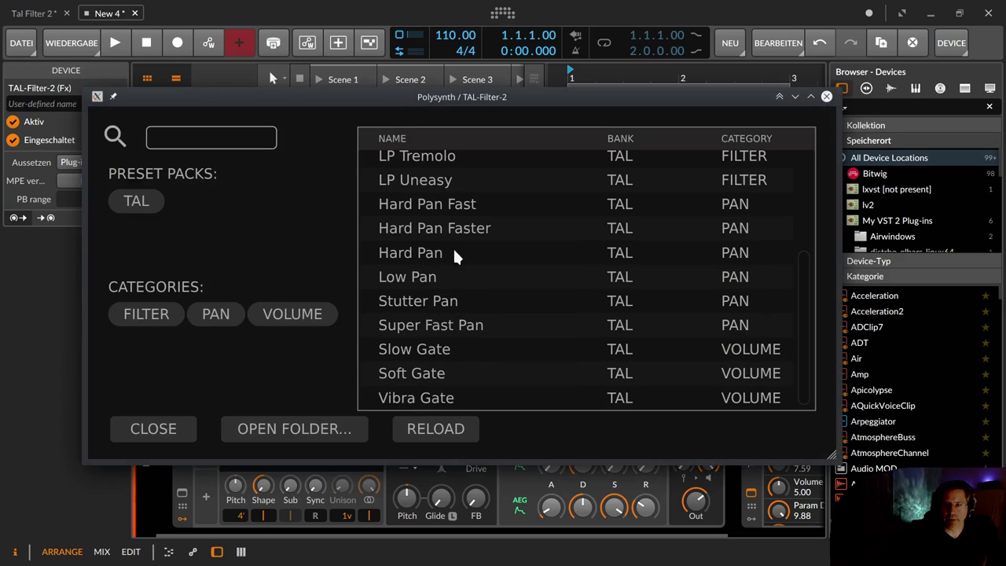
double_click(437, 351)
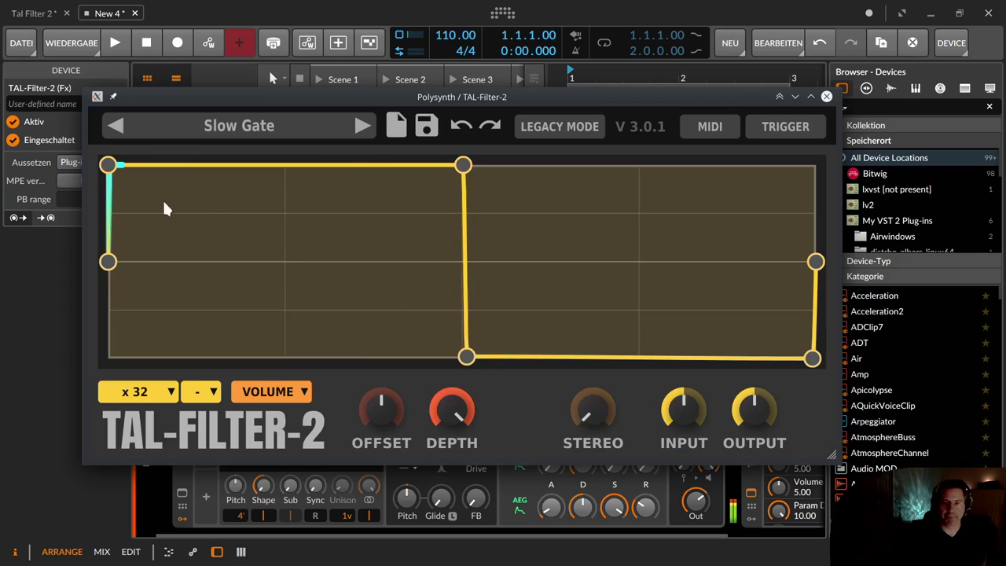
Step: Remove the curve's upper-left corner point, lower the start point to the bottom, and move the peak to about a quarter of the width
left_click_drag(109, 166, 169, 515)
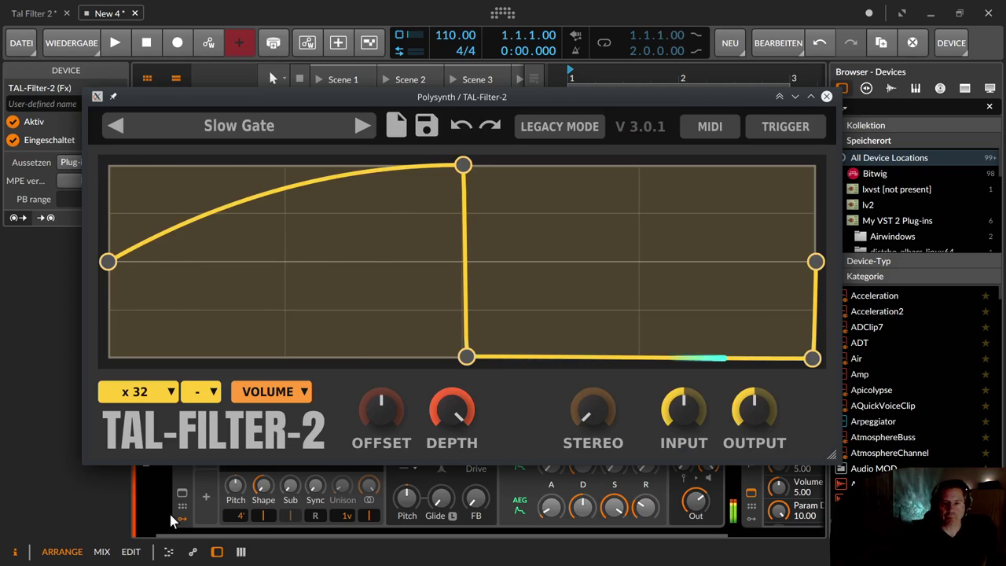
left_click_drag(108, 261, 107, 357)
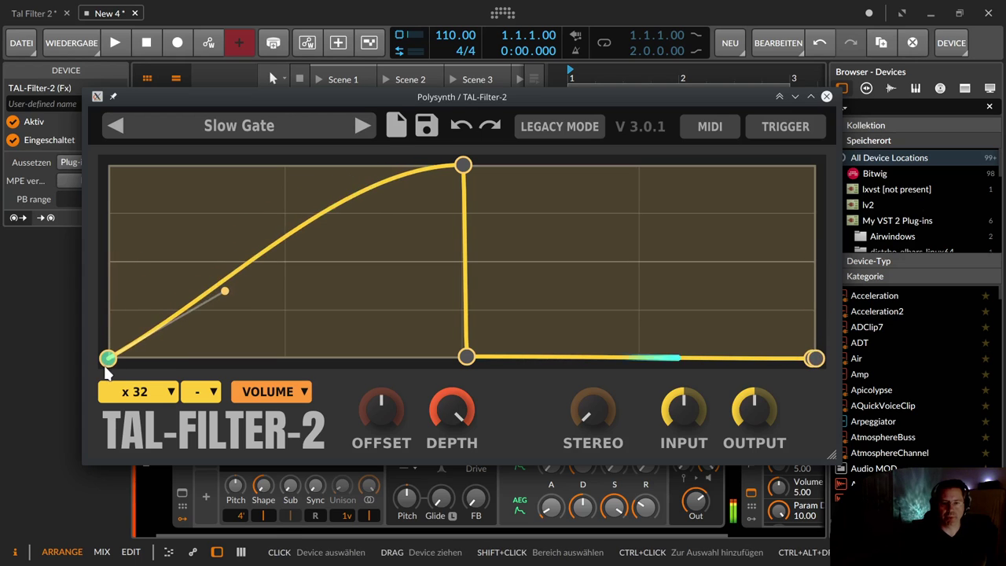
left_click_drag(463, 164, 275, 178)
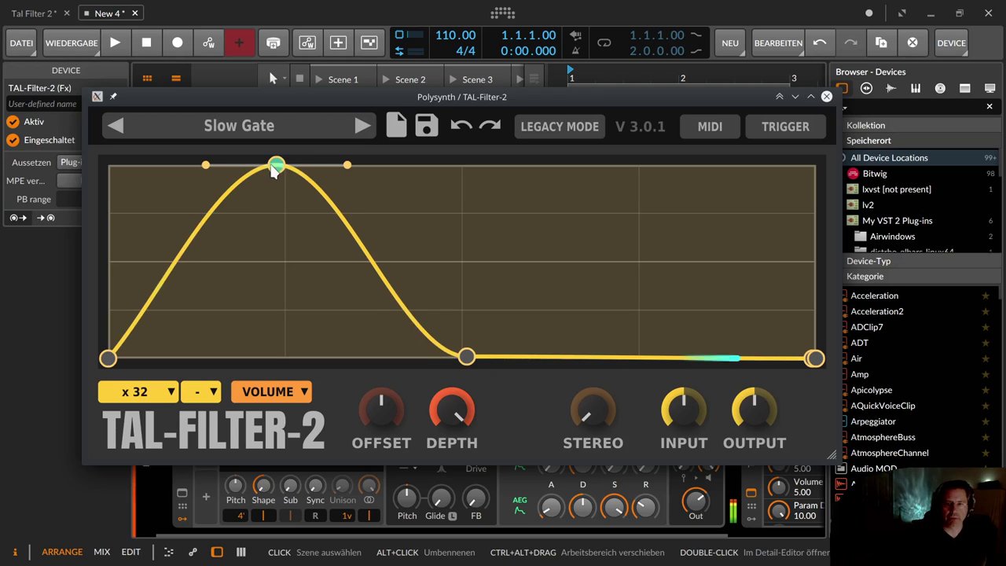
Step: Shift the peak slightly later and pull the peak's and start point's curve handles to the baseline for a slow, steepening rise
left_click_drag(274, 171, 275, 351)
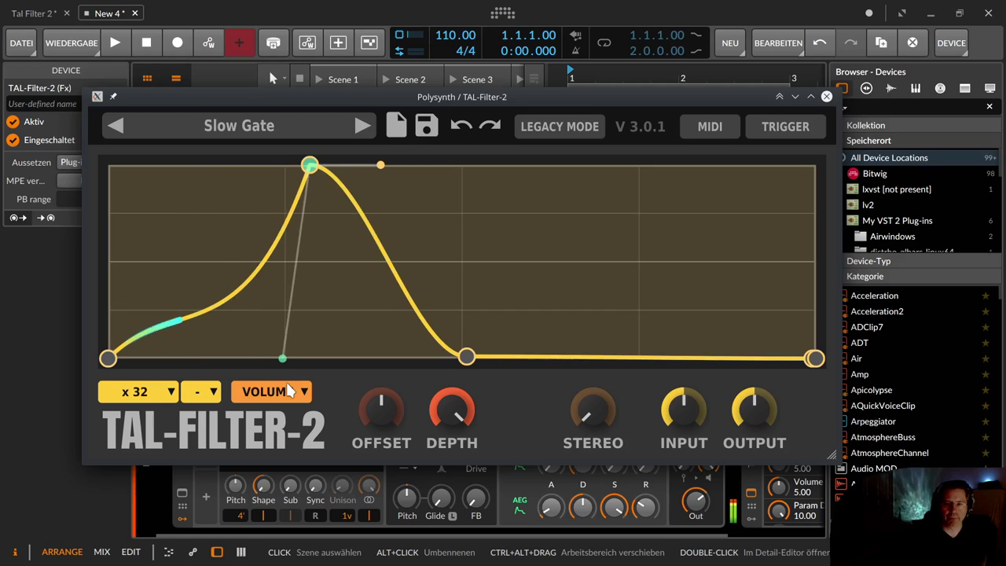
left_click(110, 358)
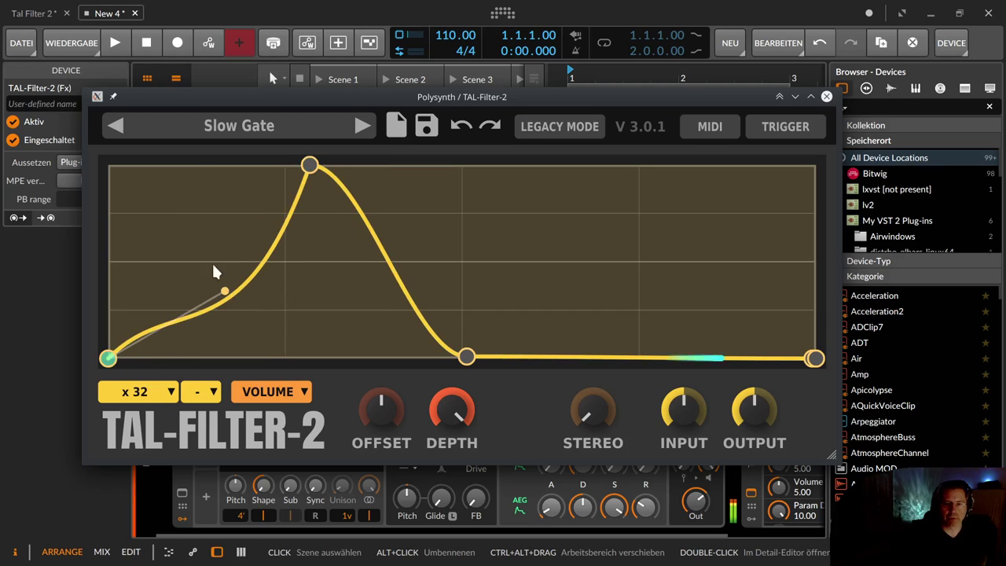
left_click_drag(224, 293, 309, 365)
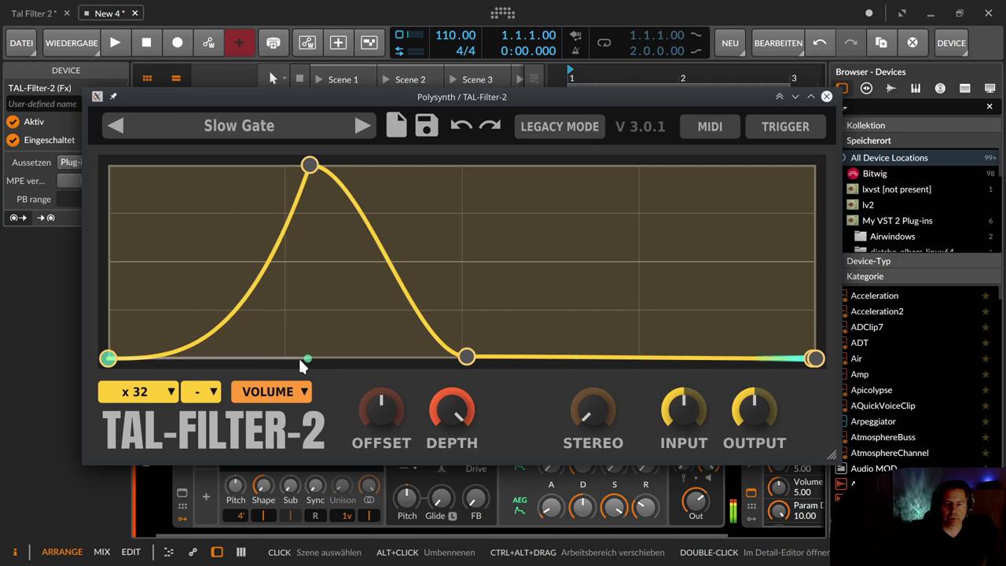
Step: Raise the start point to the top, delete the peak point, and add a new point near mid-height on the falling curve
left_click(116, 154)
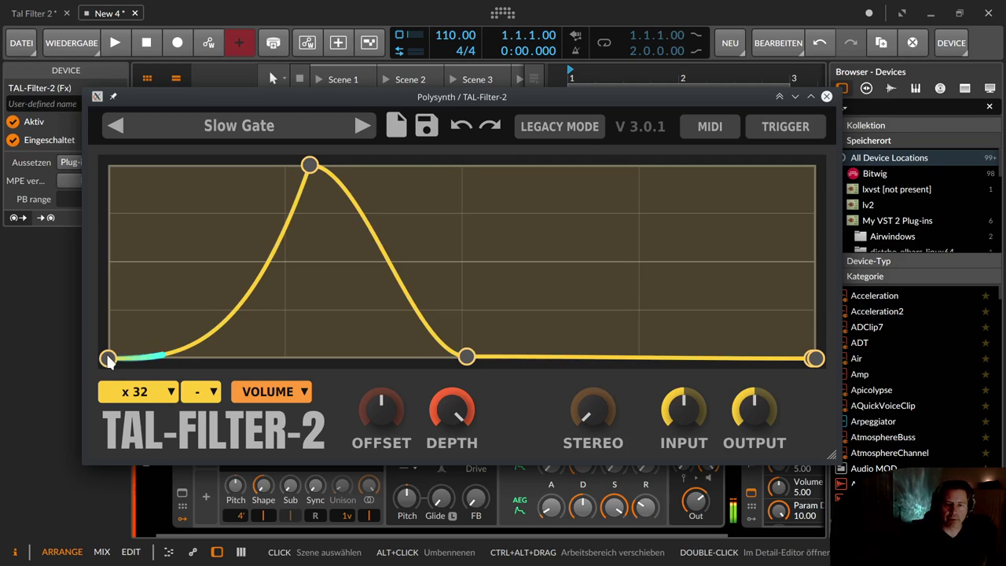
left_click_drag(107, 358, 107, 164)
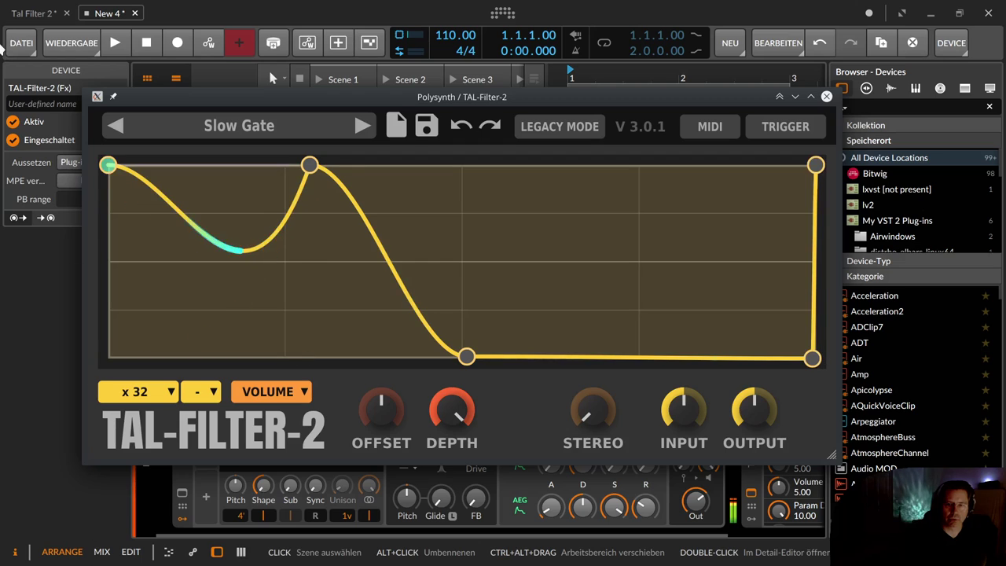
double_click(309, 165)
double_click(268, 245)
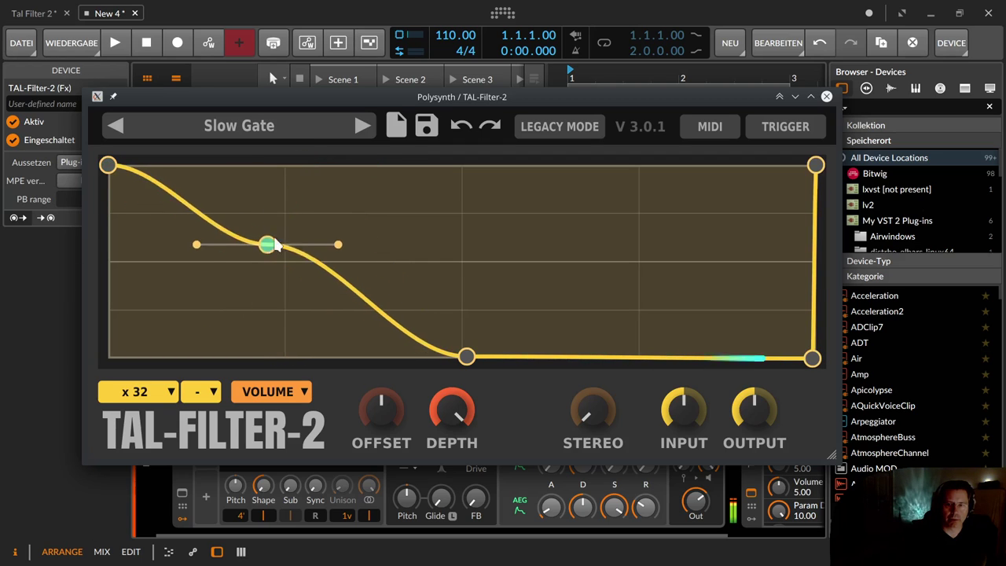
Step: Move the mid-height point to the top edge just before the middle of the width and delete both bottom points of the curve
left_click_drag(267, 245, 453, 142)
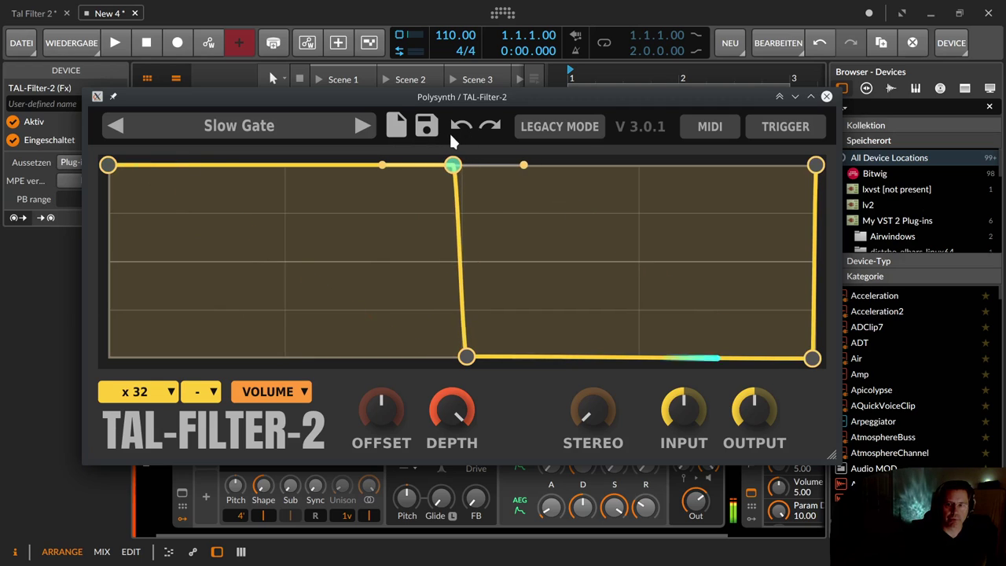
double_click(466, 358)
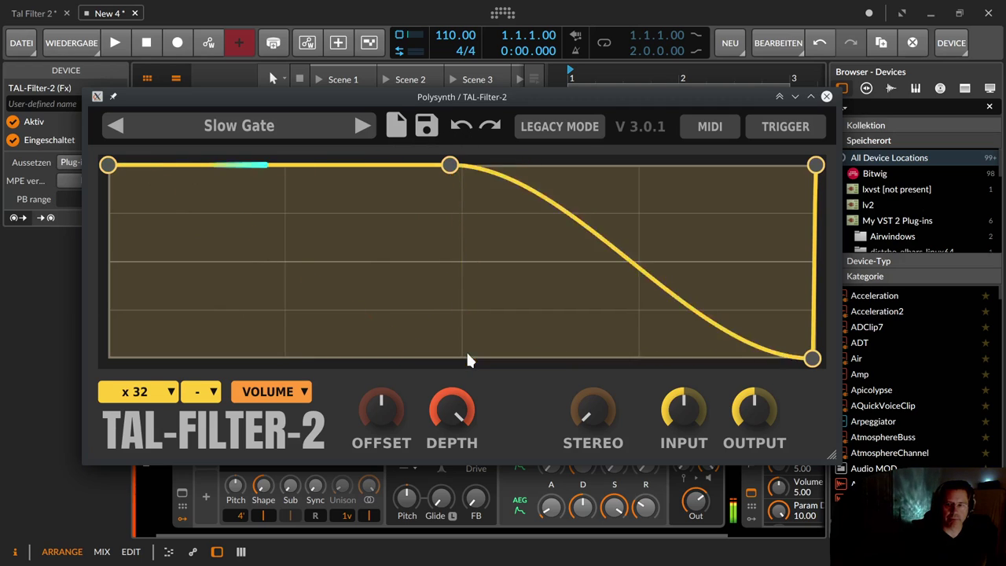
double_click(815, 358)
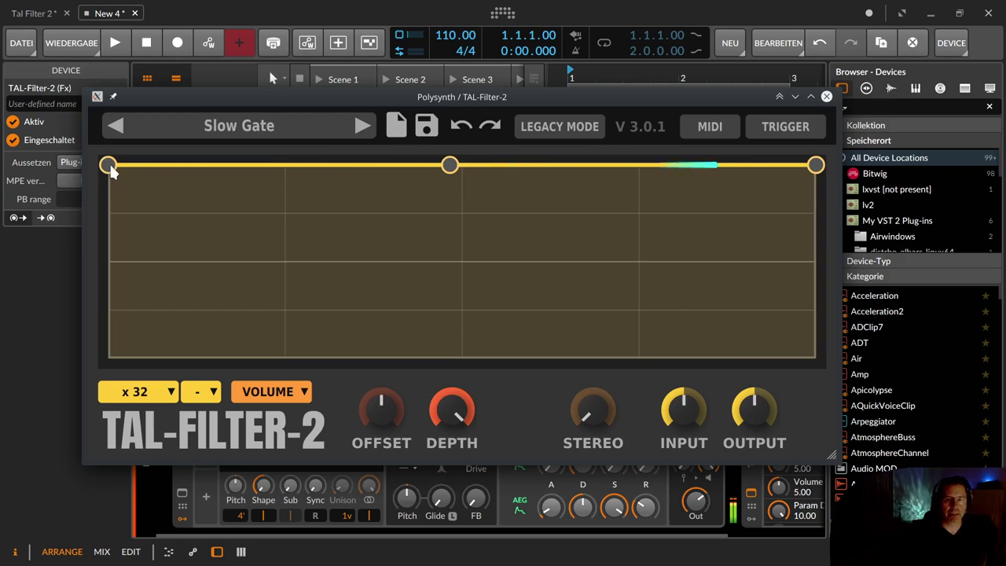
Step: Lower the curve's start point to the bottom and shift the peak earlier to just over a third of the width
left_click_drag(110, 169, 108, 357)
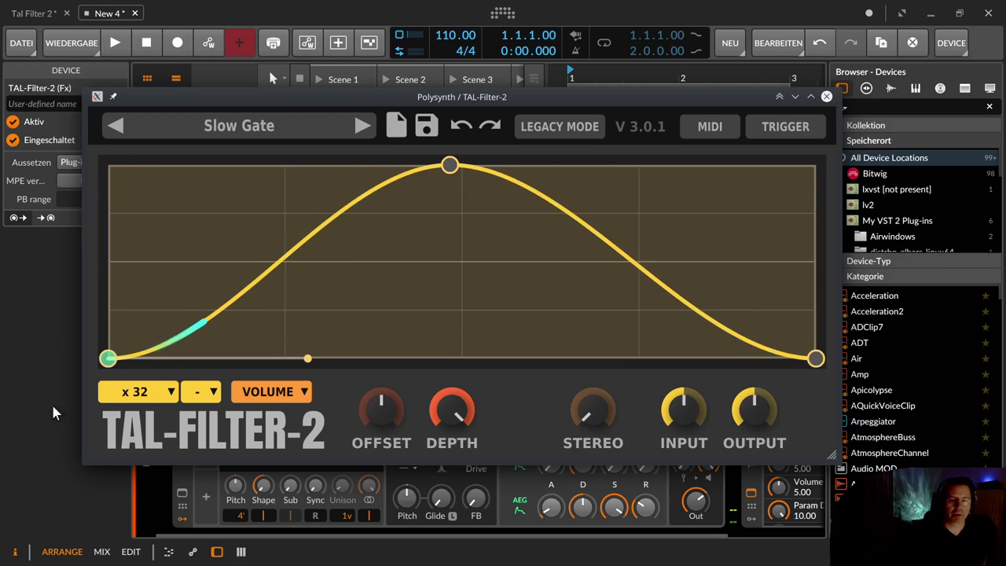
left_click_drag(449, 163, 365, 163)
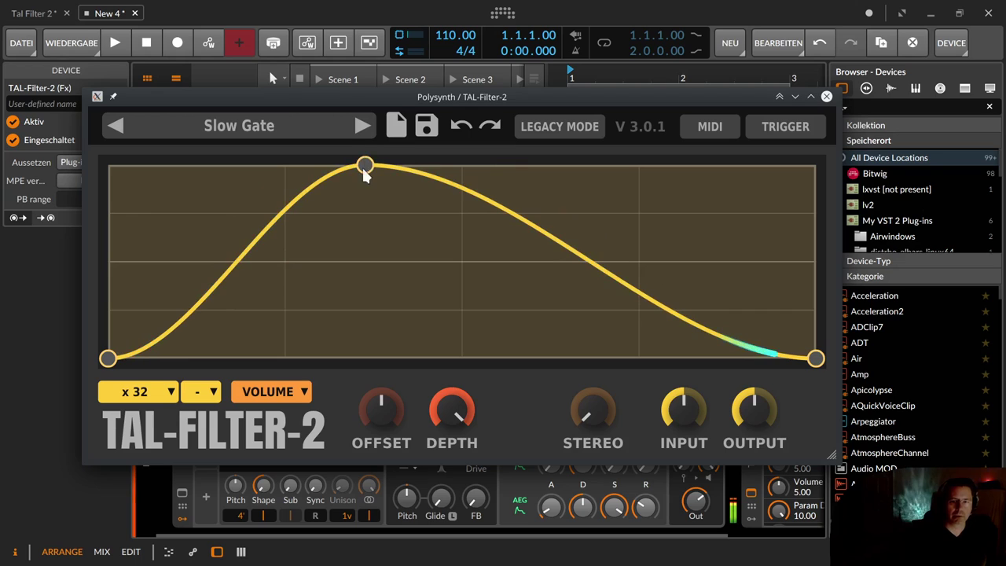
left_click(367, 166)
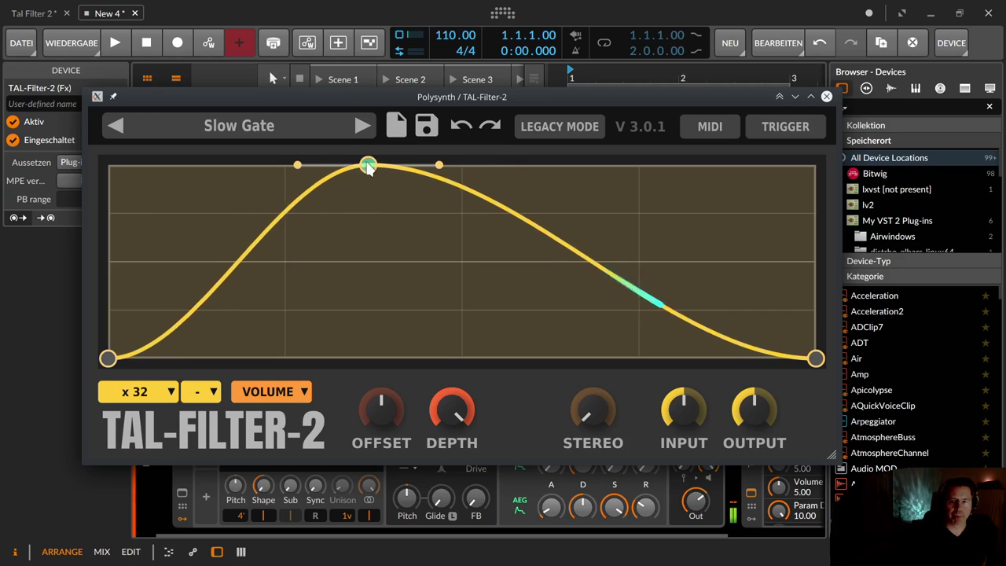
Step: Add a point on the rising part of the curve and pull it to the baseline at about a quarter of the width
double_click(200, 320)
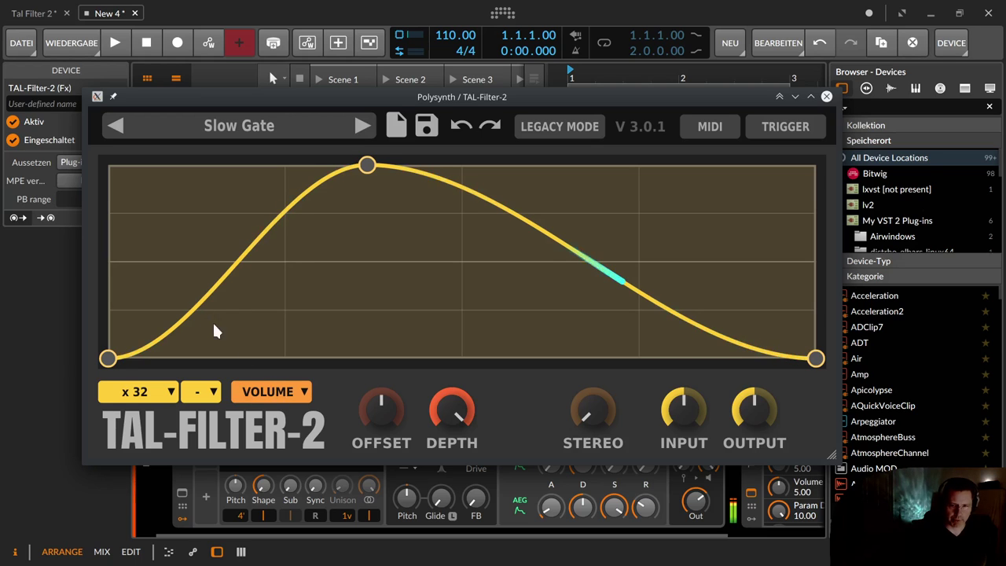
double_click(214, 326)
left_click_drag(214, 325, 276, 363)
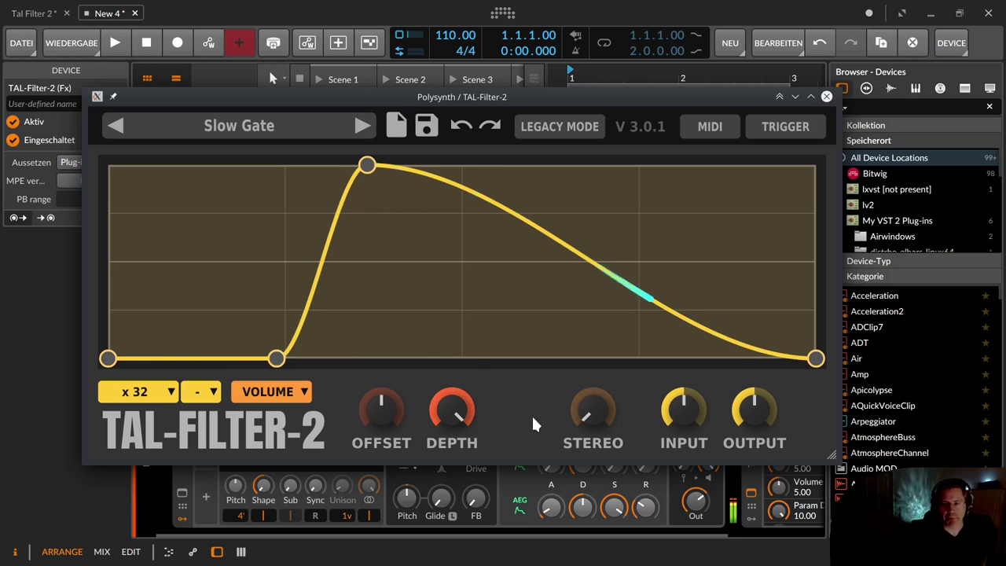
Step: Try a small Stereo amount on the volume curve, reduce it, and return it to zero
left_click_drag(578, 414, 578, 383)
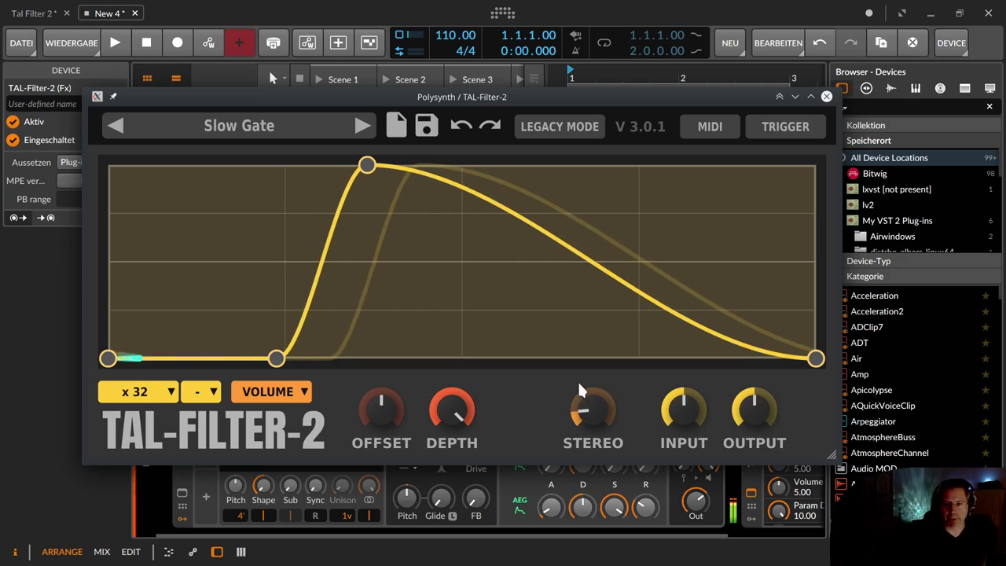
left_click_drag(588, 420, 591, 437)
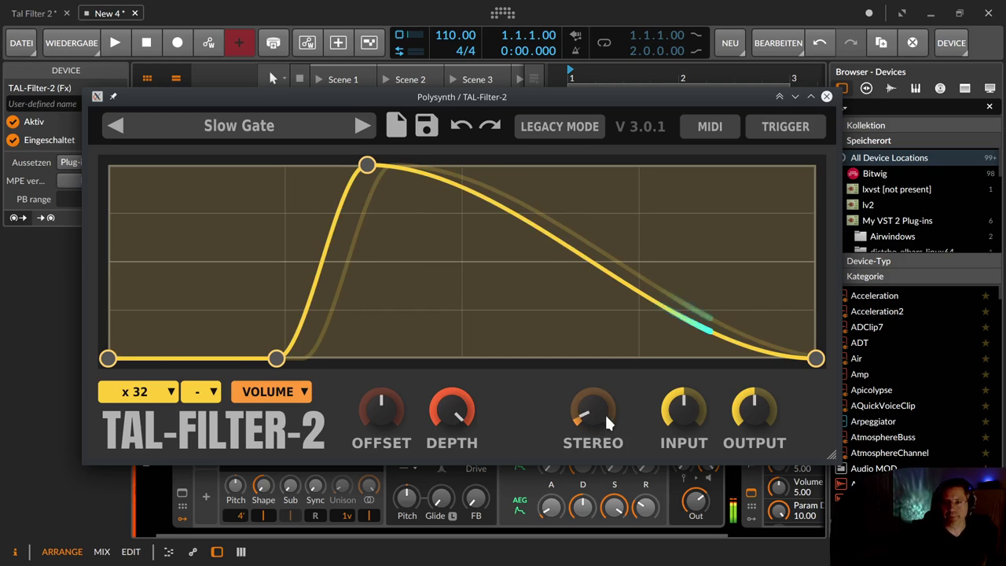
left_click_drag(612, 413, 601, 447)
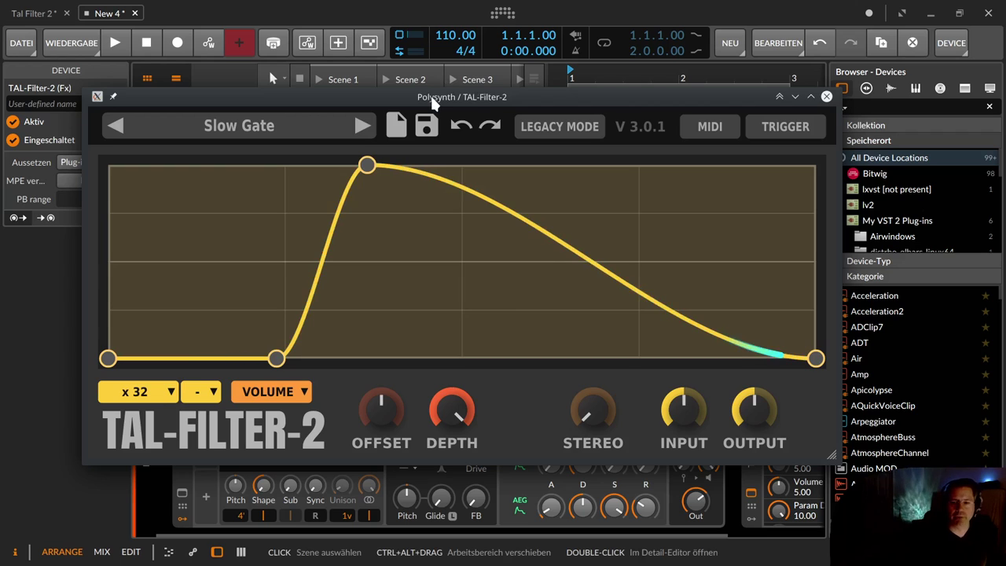
left_click_drag(430, 94, 426, 100)
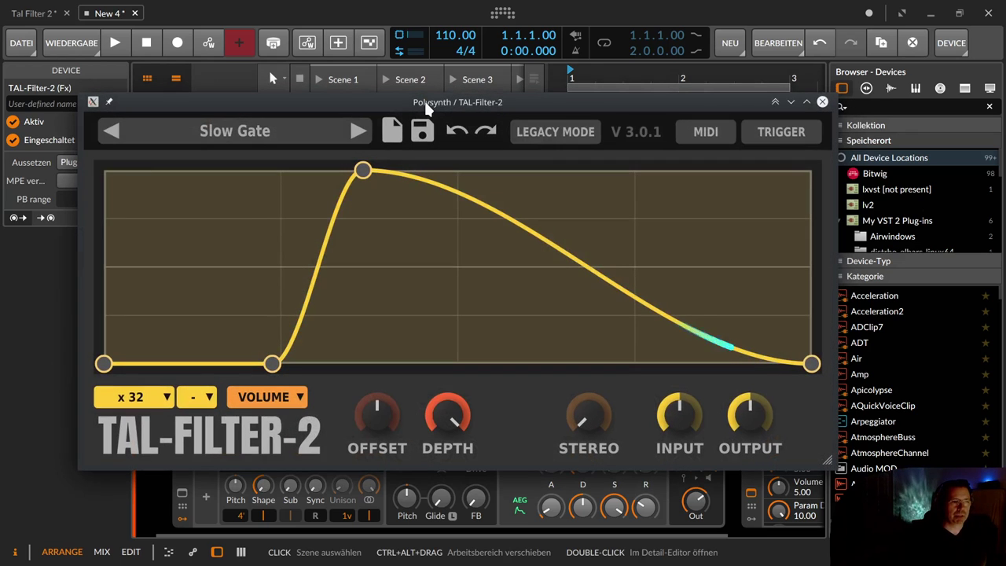